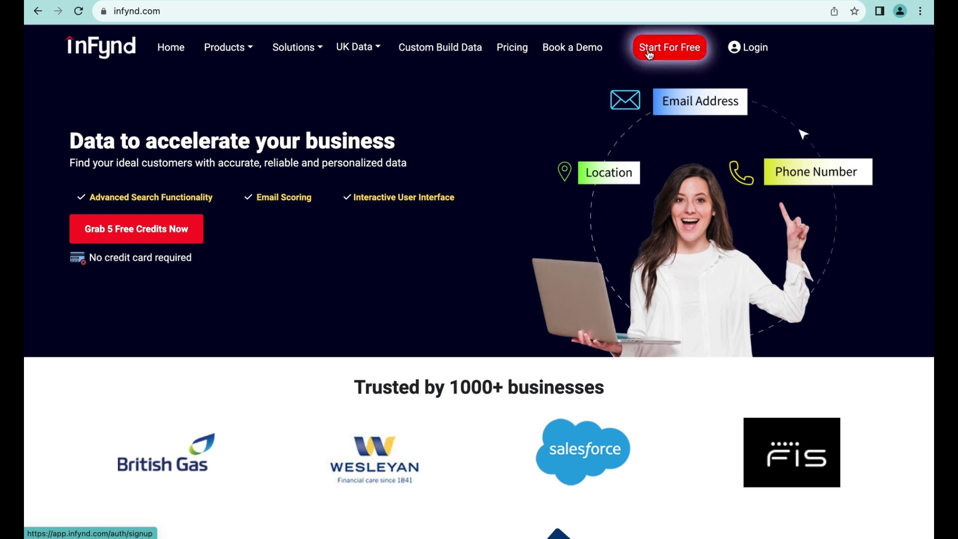
Step: Open the Start For Free sign-up form and step through Full Name, Email and Password, leaving them empty
{"action": "left_click", "coordinate": [650, 52]}
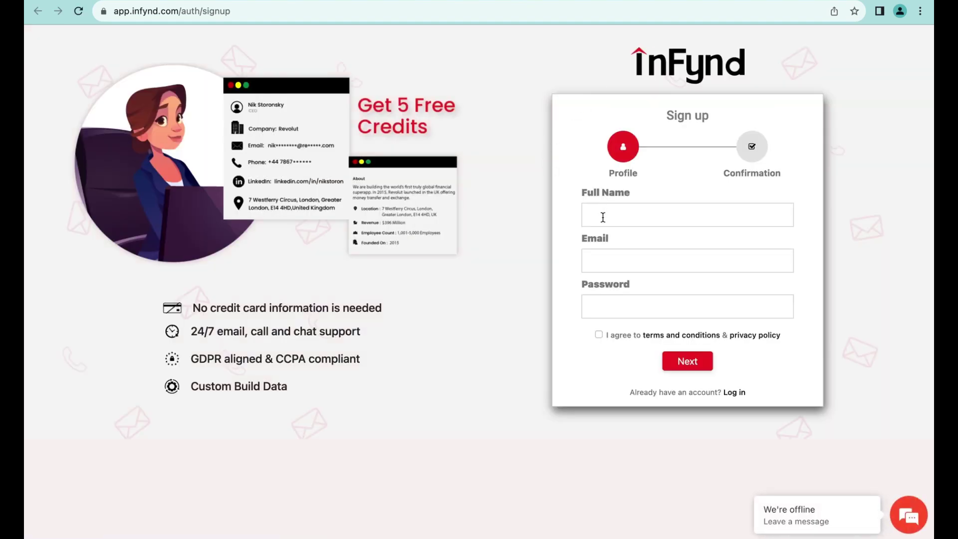
{"action": "left_click", "coordinate": [603, 217]}
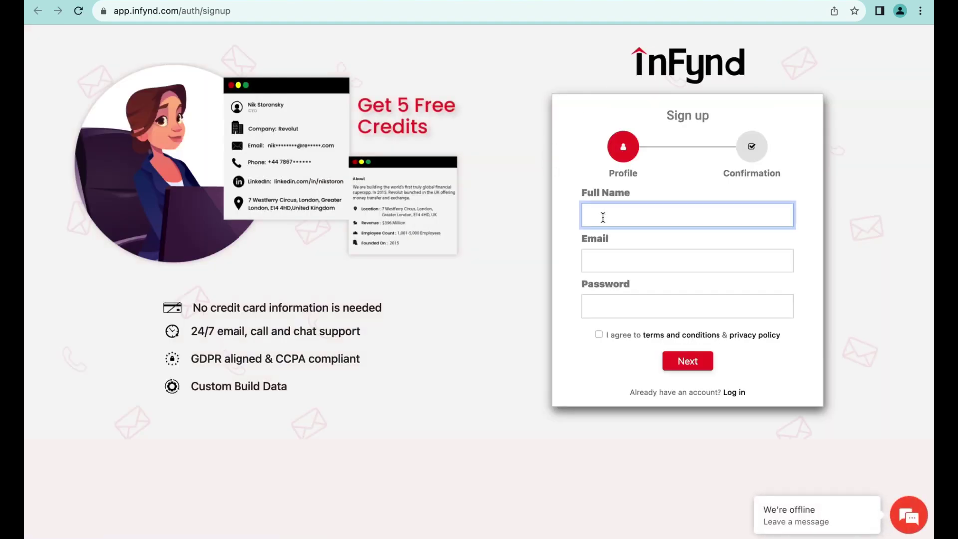
{"action": "left_click", "coordinate": [608, 255]}
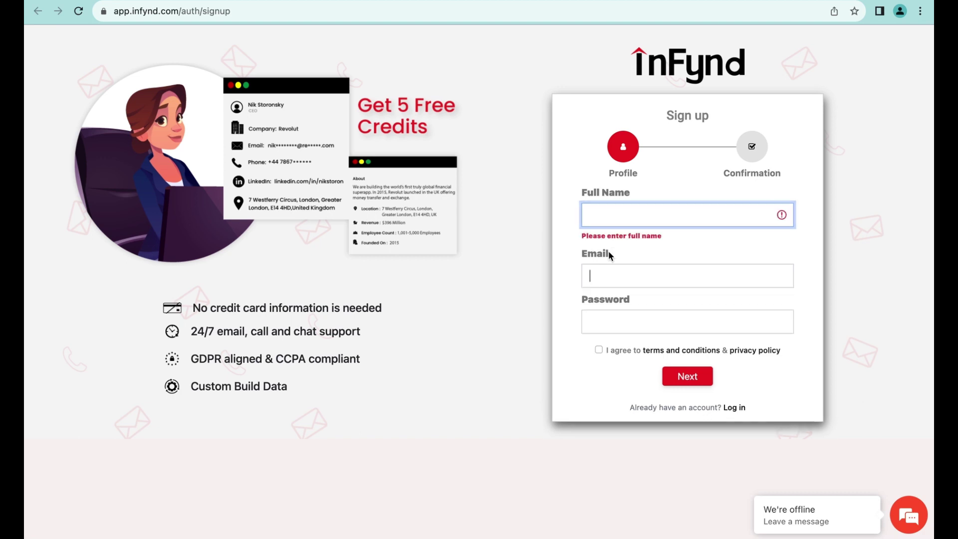
{"action": "left_click", "coordinate": [617, 332]}
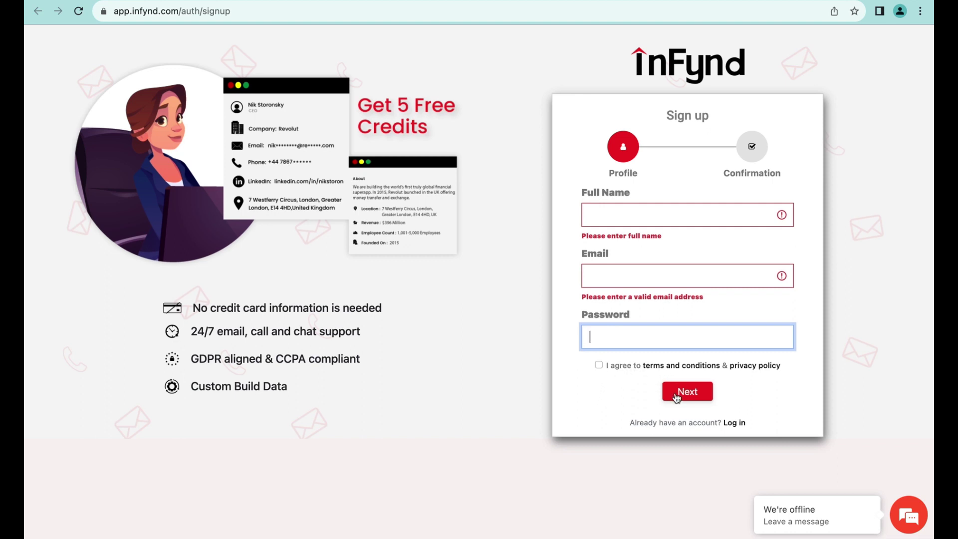
{"action": "left_click", "coordinate": [735, 424]}
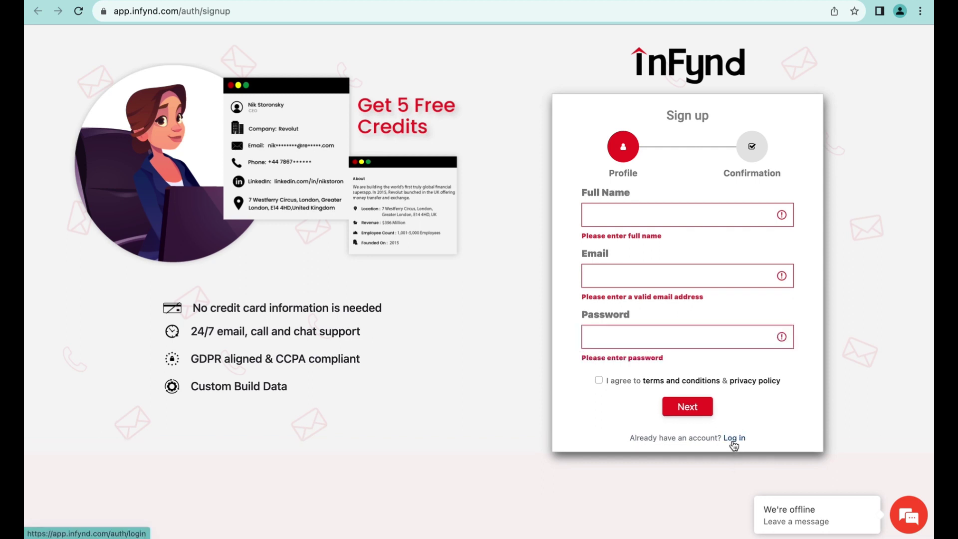
Step: On the login page, sign in with the account e-mail and password
{"action": "left_click", "coordinate": [733, 439]}
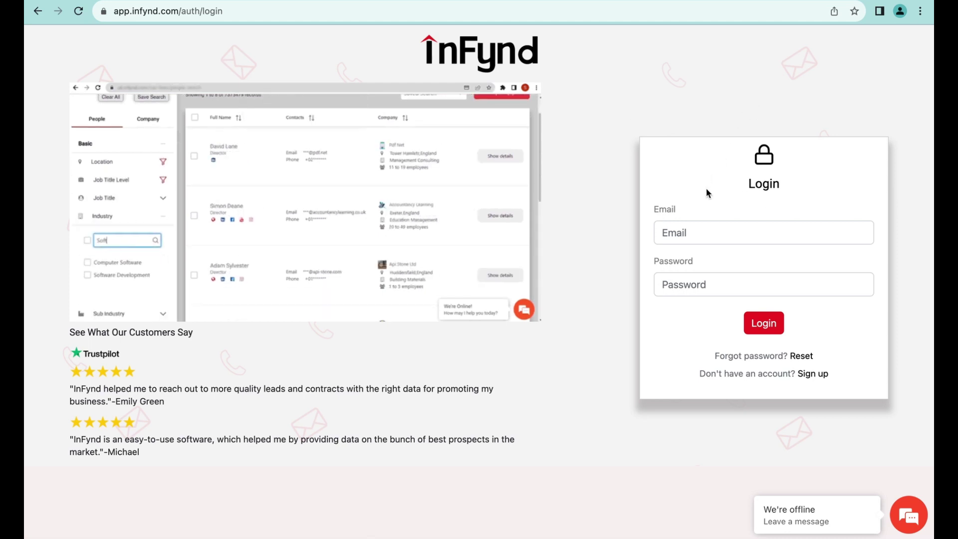
{"action": "left_click", "coordinate": [743, 230]}
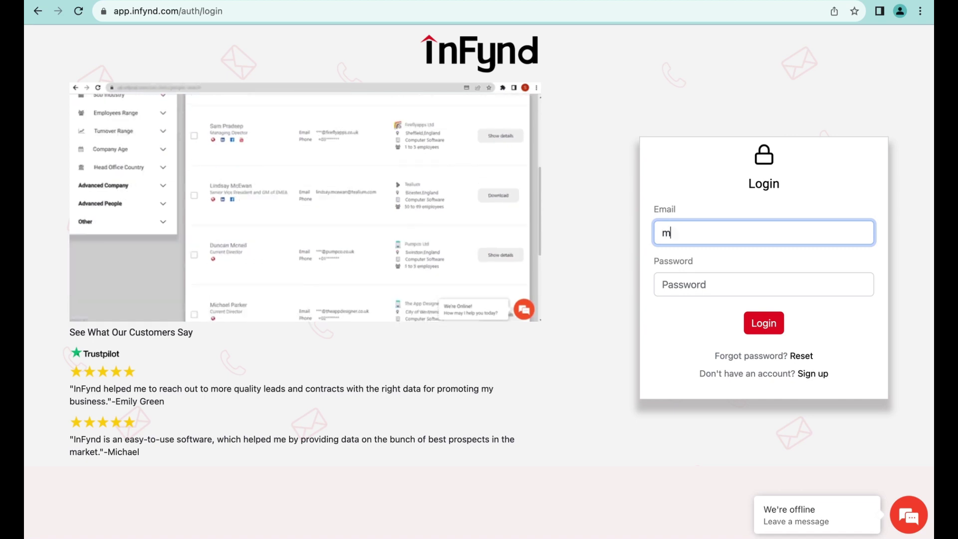
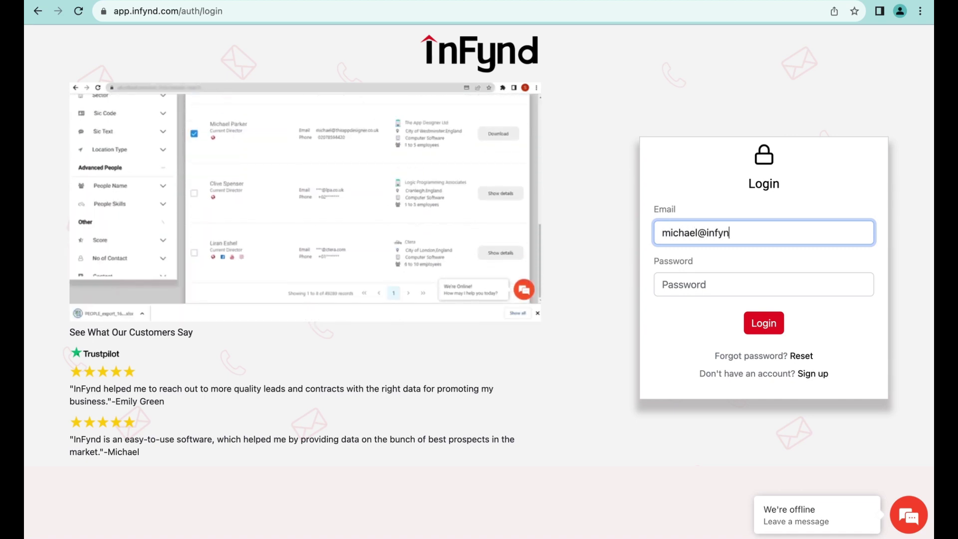
{"action": "key", "text": "Tab"}
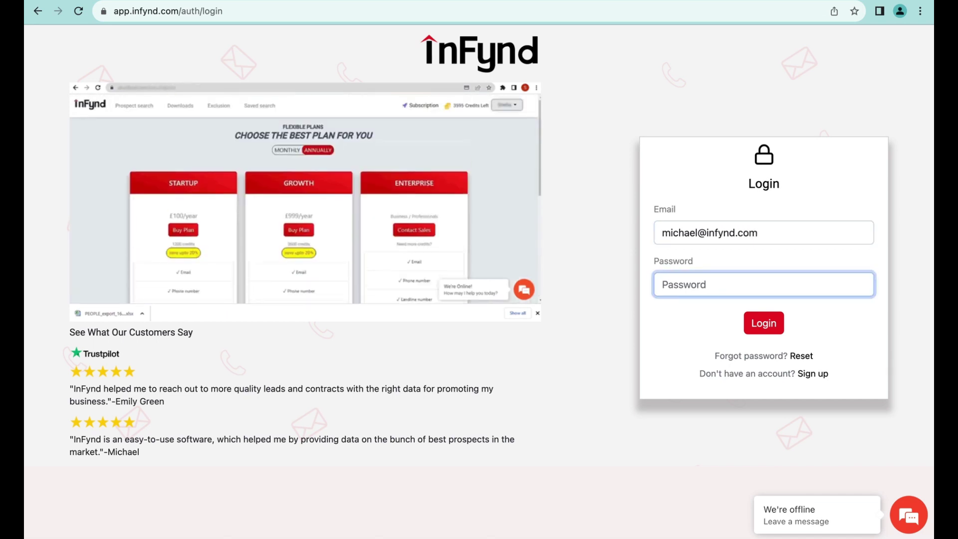
{"action": "type", "text": "•••••••"}
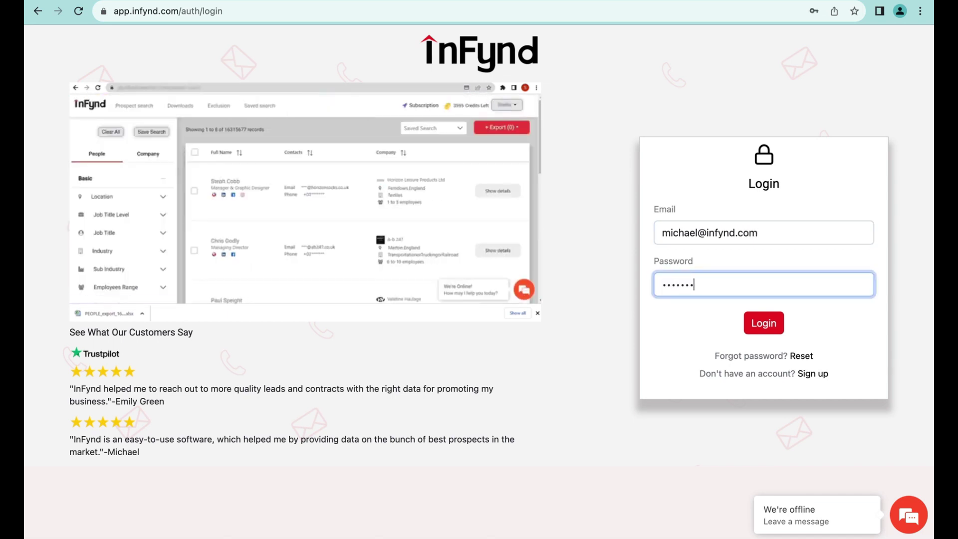
{"action": "type", "text": "•"}
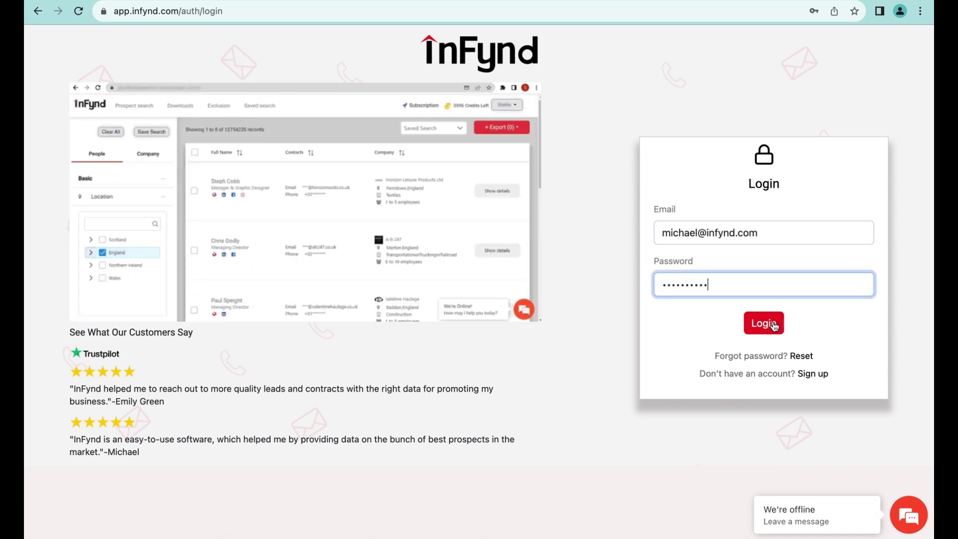
{"action": "left_click", "coordinate": [775, 325]}
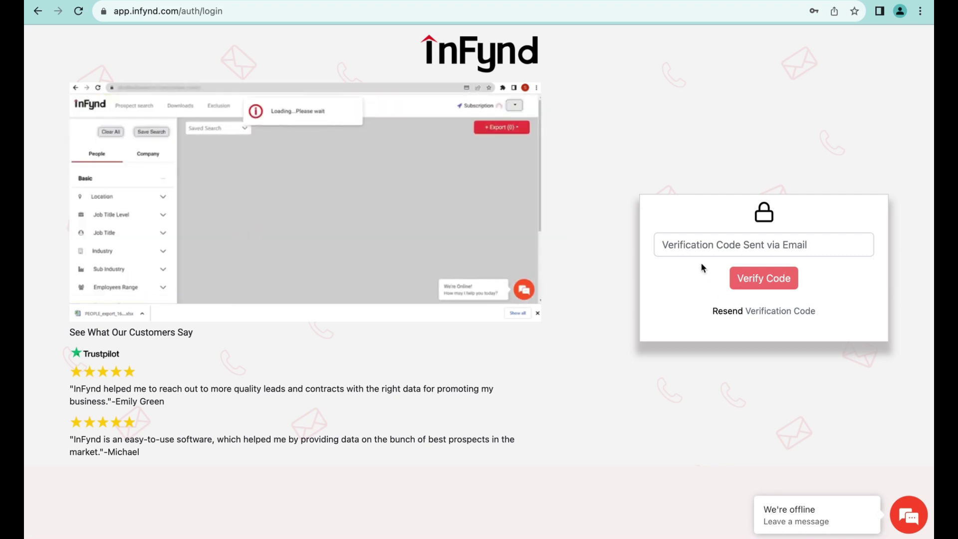
Step: Enter the e-mailed verification code and submit it
{"action": "left_click", "coordinate": [701, 249]}
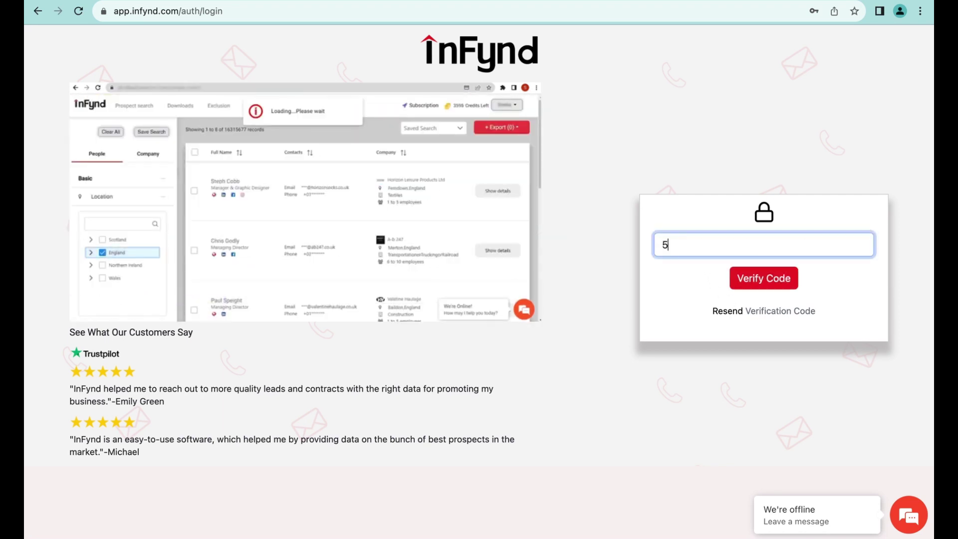
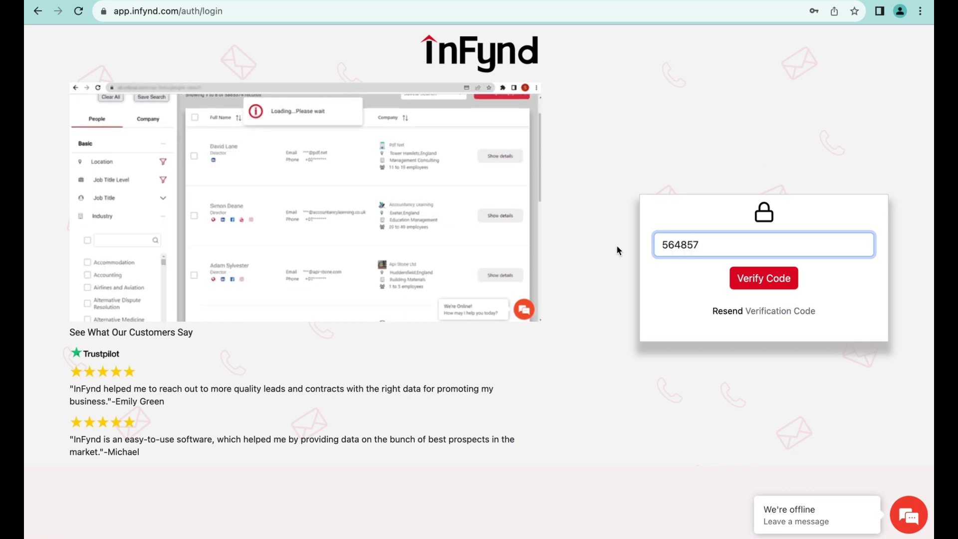
{"action": "left_click", "coordinate": [793, 279]}
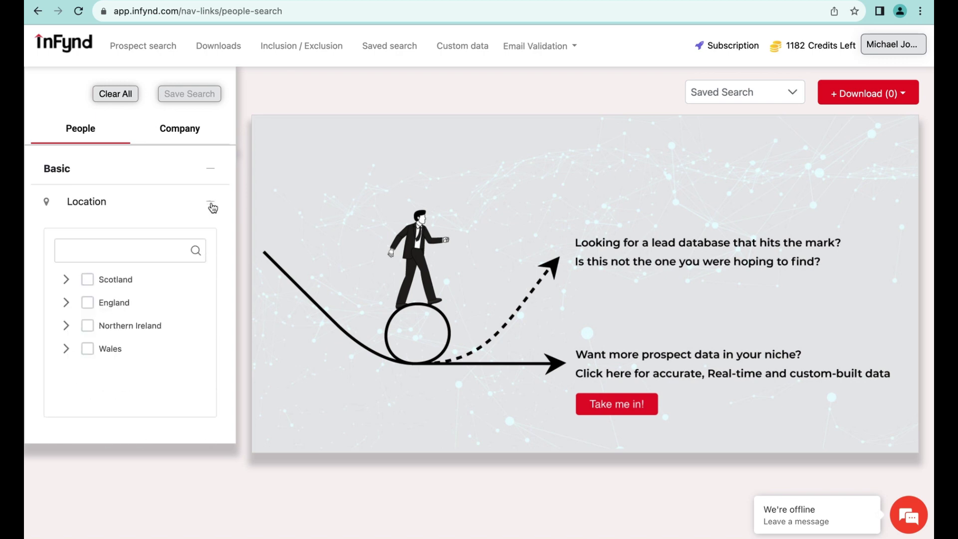
Step: Filter locations to England and Wales, and Job Title Level to Director, VP_level and C Level
{"action": "left_click", "coordinate": [108, 309]}
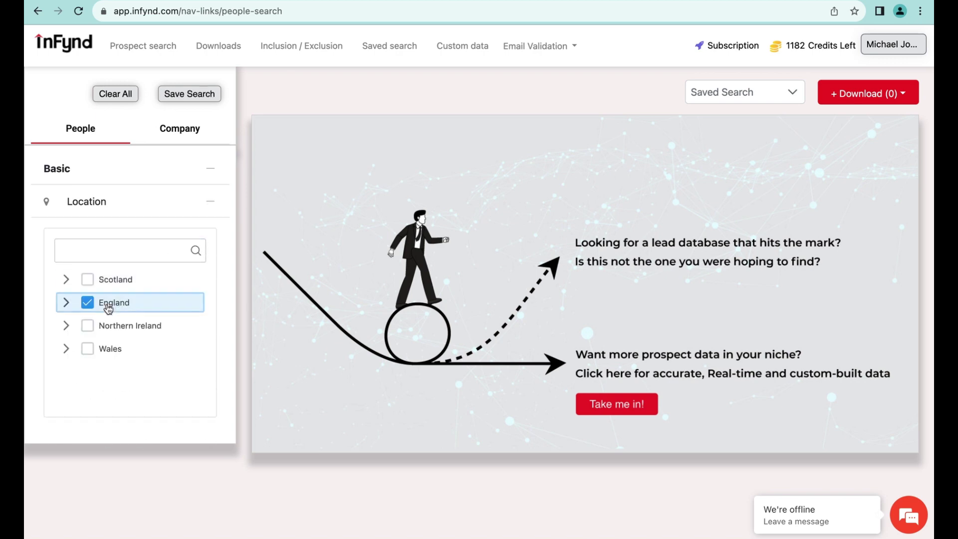
{"action": "left_click", "coordinate": [103, 353]}
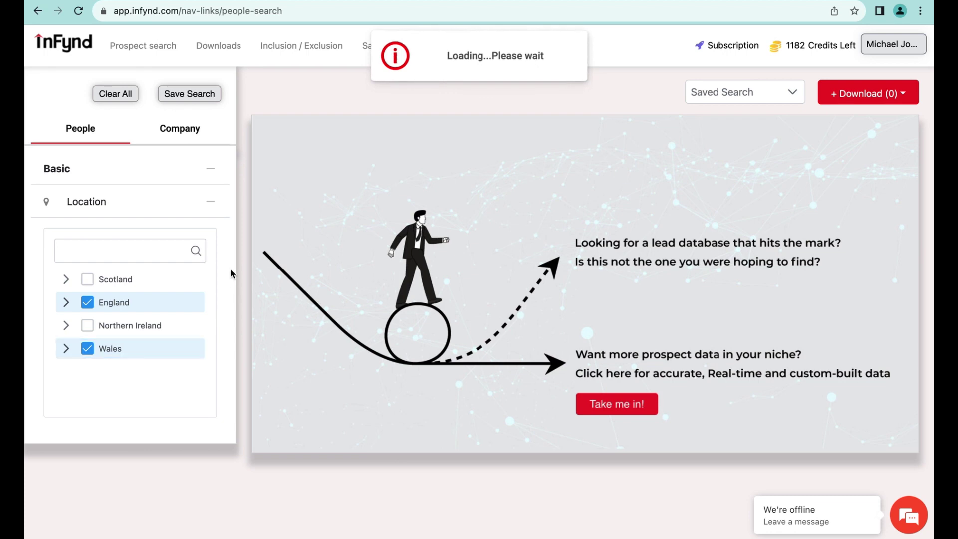
{"action": "scroll", "coordinate": [227, 298], "scroll_direction": "down", "scroll_amount": 4}
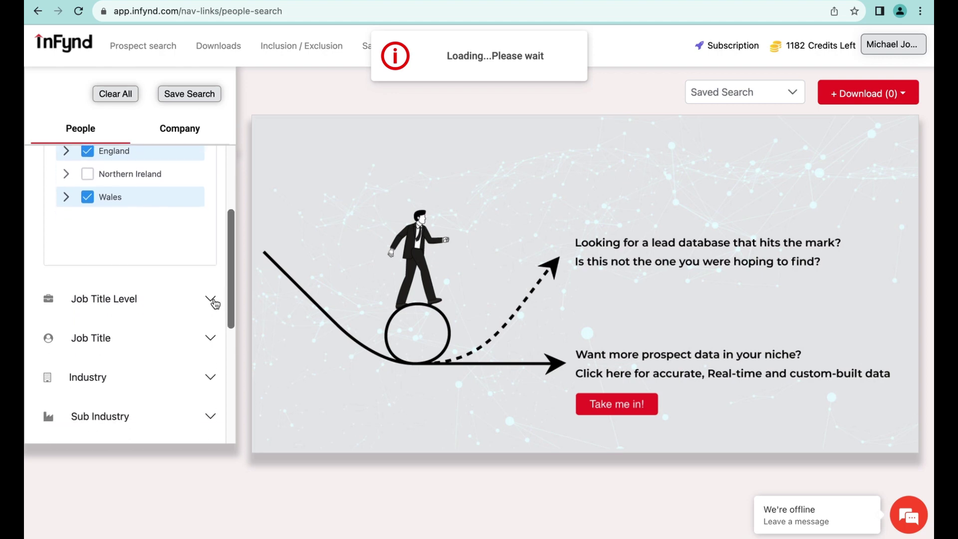
{"action": "left_click", "coordinate": [211, 300]}
{"action": "scroll", "coordinate": [212, 301], "scroll_direction": "down", "scroll_amount": 1}
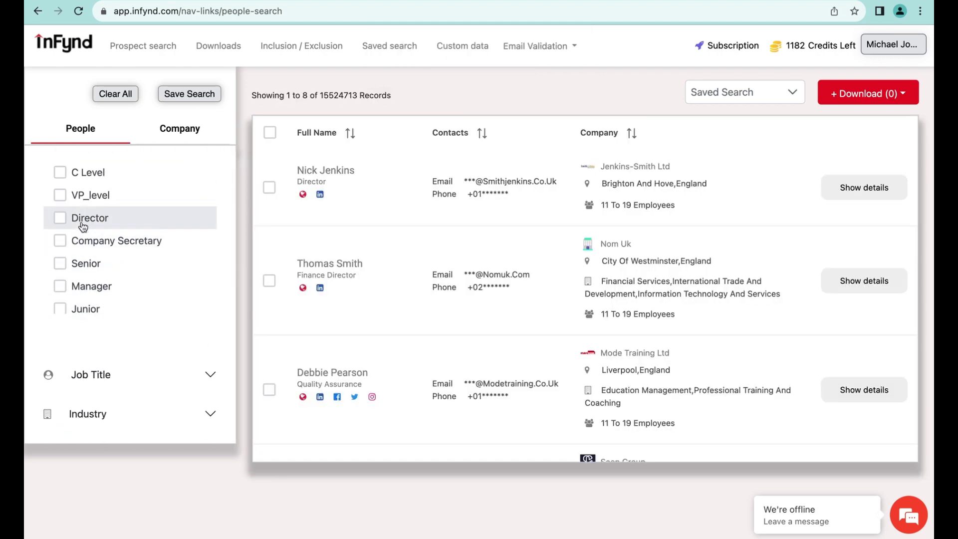
{"action": "left_click", "coordinate": [83, 224]}
{"action": "left_click", "coordinate": [88, 198]}
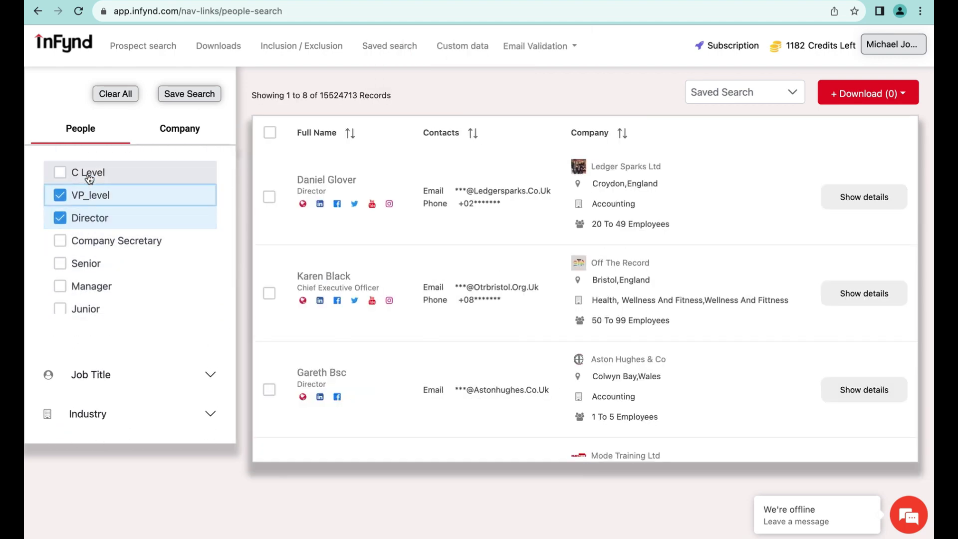
{"action": "left_click", "coordinate": [89, 175]}
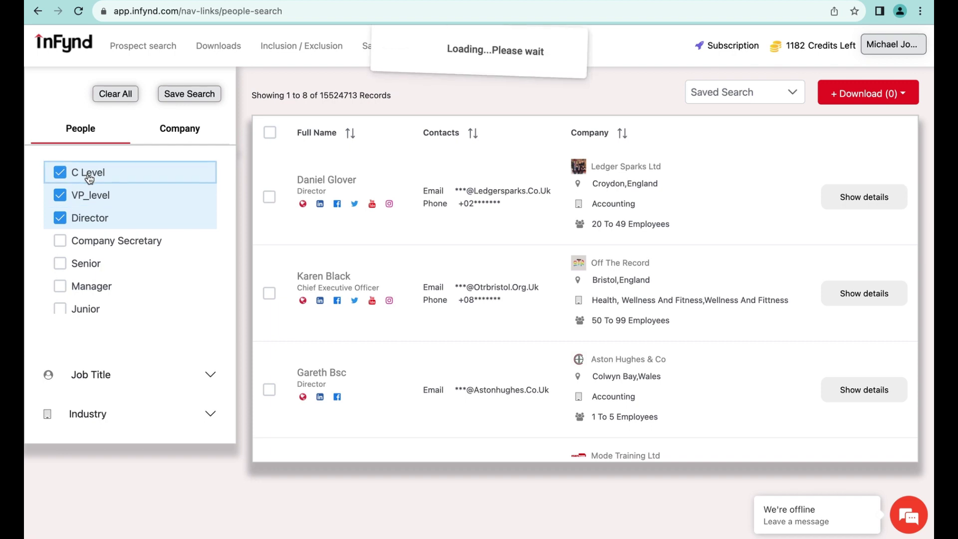
{"action": "left_click", "coordinate": [208, 377]}
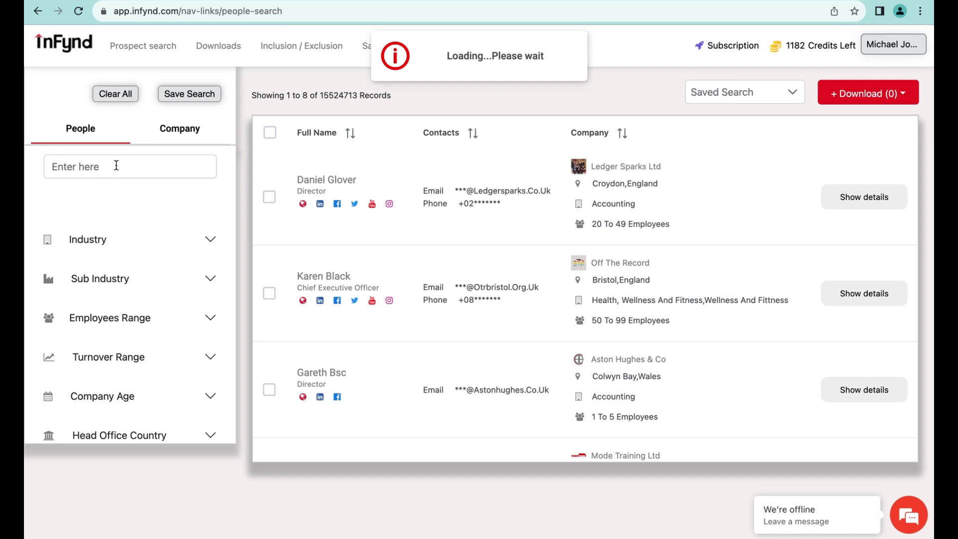
Step: Add 'Marketing' as a job title keyword chip, cutting results to 26,421 prospects
{"action": "left_click", "coordinate": [116, 165]}
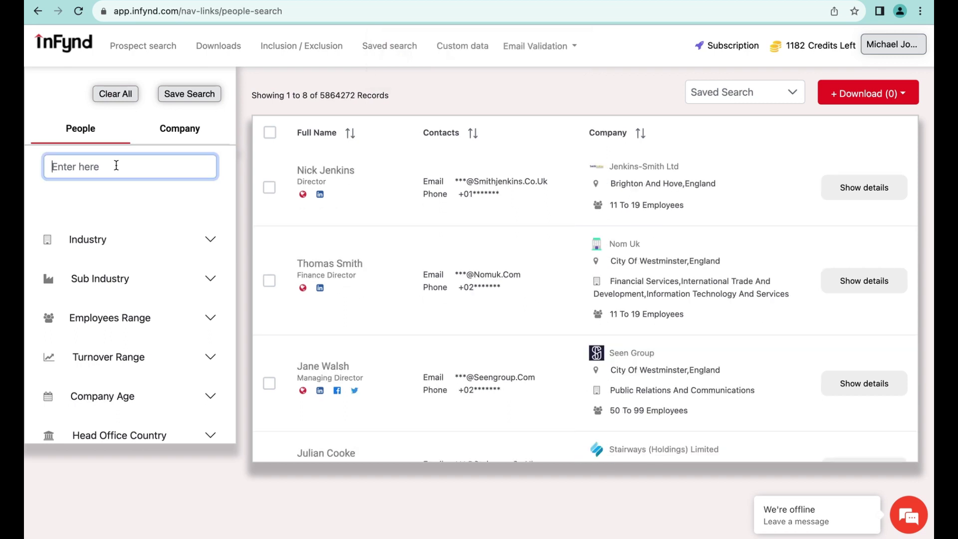
{"action": "type", "text": "Marketing"}
{"action": "key", "text": "Return"}
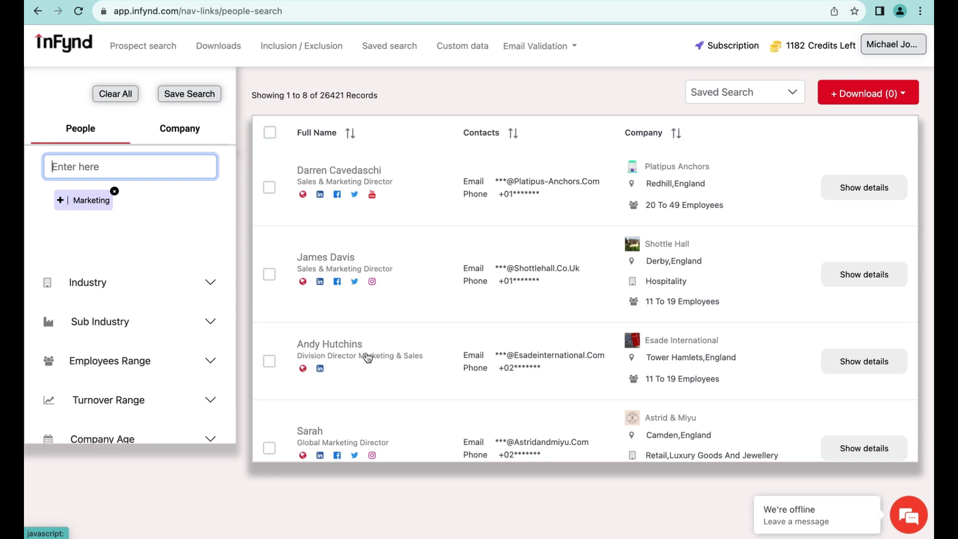
{"action": "left_click", "coordinate": [120, 199]}
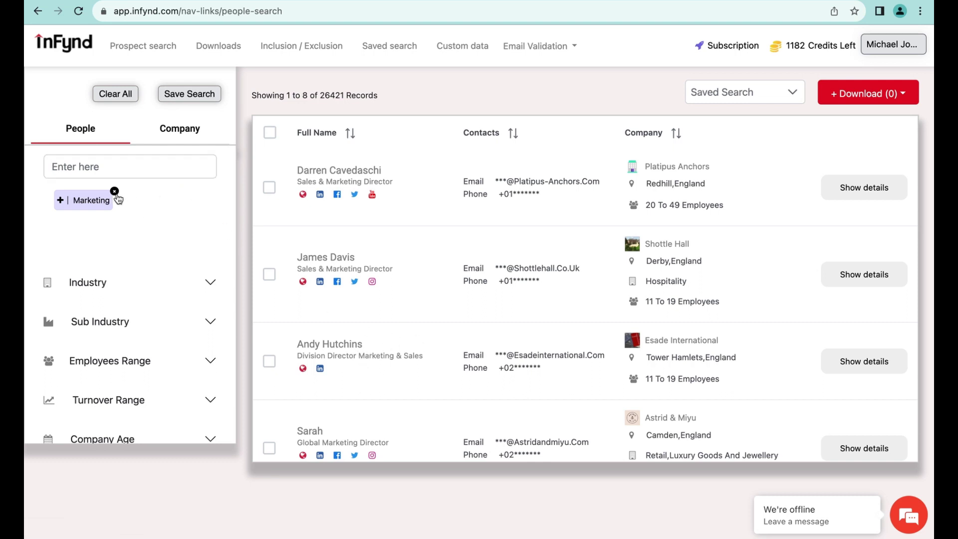
Step: Remove the Marketing chip and filter Industry to Manufacturing, widening results to 118,360 records
{"action": "left_click", "coordinate": [114, 192]}
{"action": "left_click", "coordinate": [210, 240]}
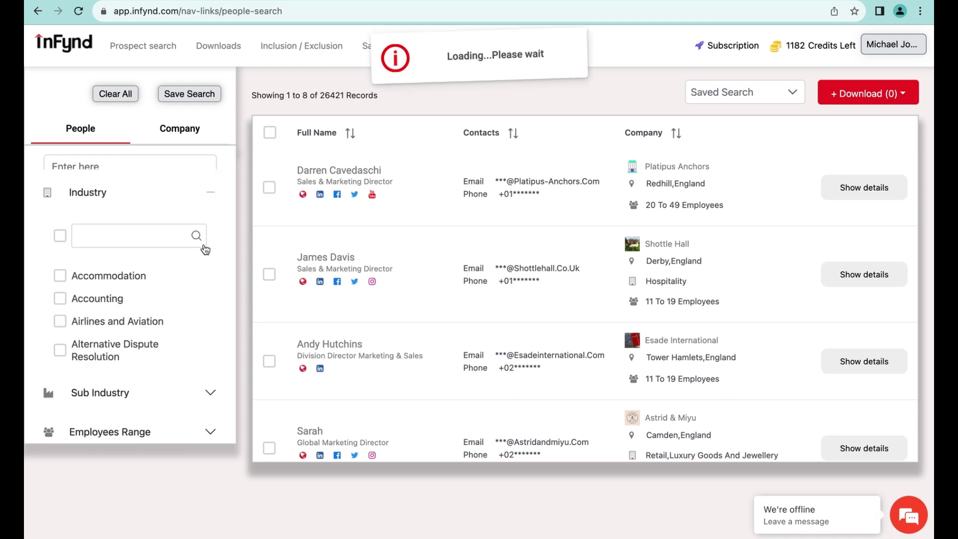
{"action": "left_click", "coordinate": [152, 216]}
{"action": "type", "text": "manu"}
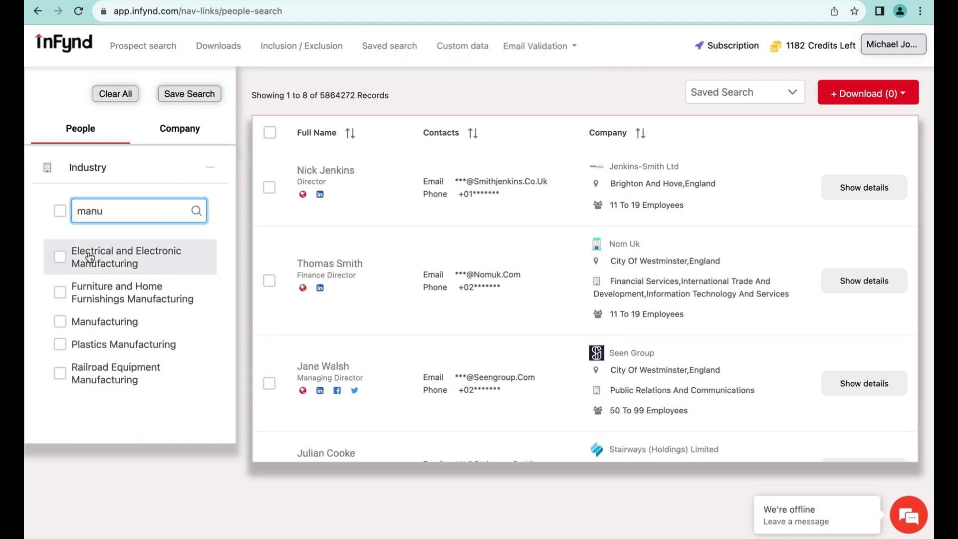
{"action": "left_click", "coordinate": [58, 323]}
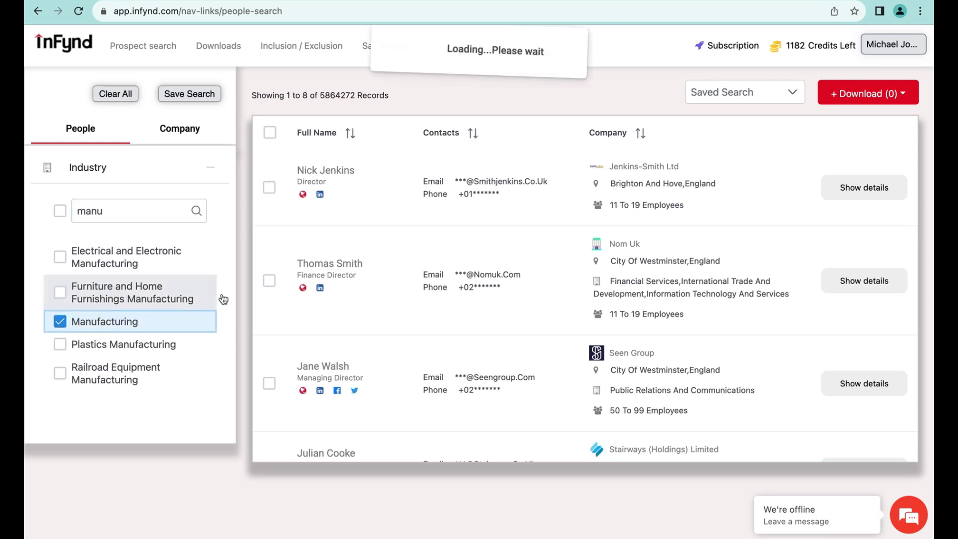
{"action": "key", "text": "Tab"}
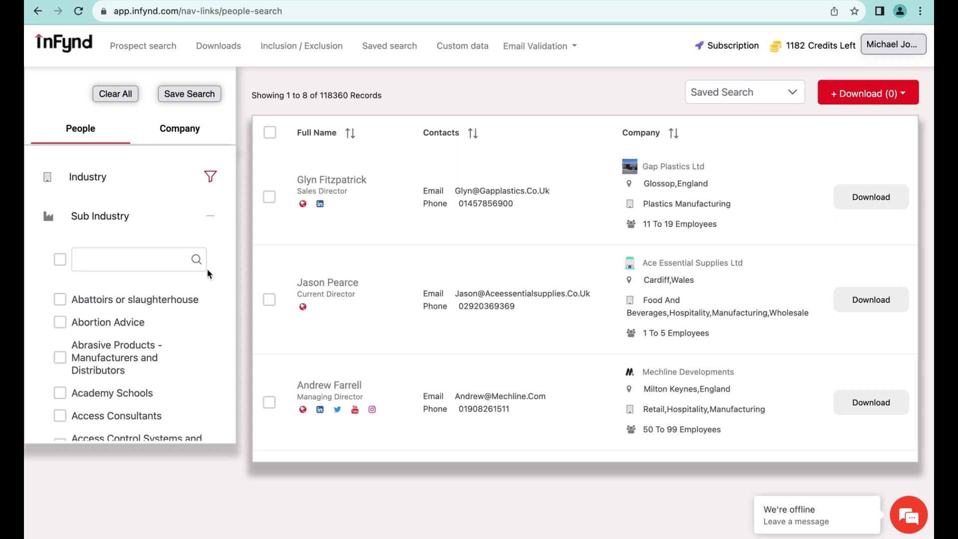
{"action": "scroll", "coordinate": [215, 269], "scroll_direction": "down", "scroll_amount": 5}
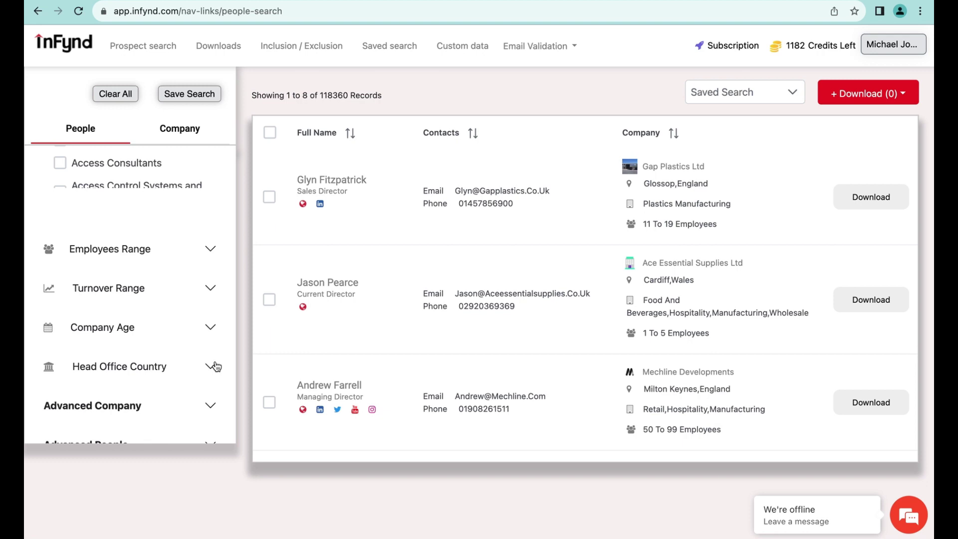
Step: Expand the Head Office Country list and highlight the 118,360 record total
{"action": "left_click", "coordinate": [216, 366]}
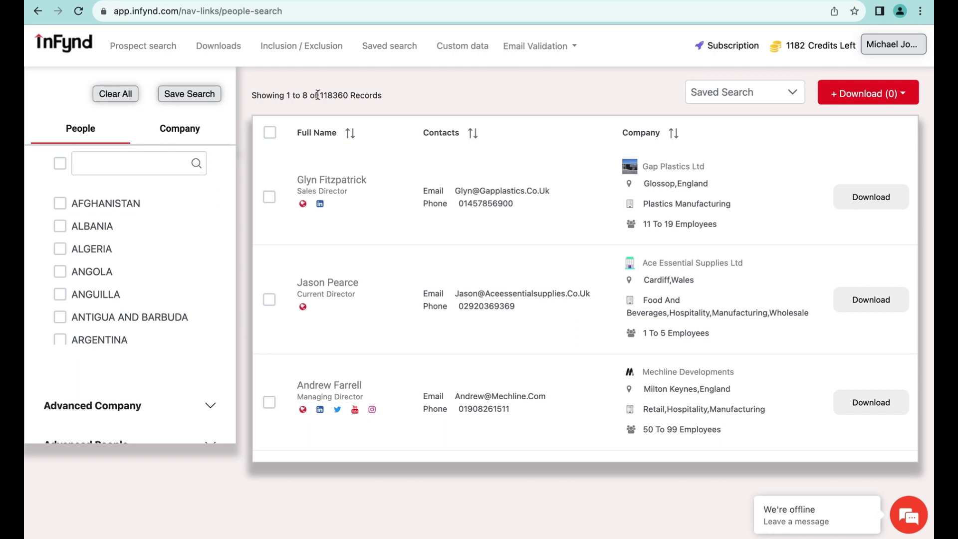
{"action": "left_click_drag", "start_coordinate": [318, 95], "coordinate": [374, 93]}
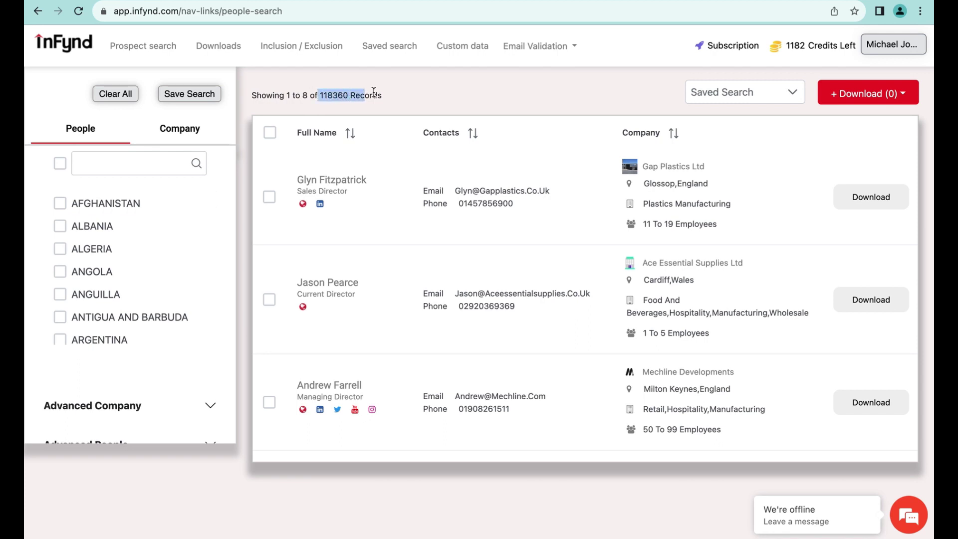
{"action": "left_click", "coordinate": [385, 91]}
Step: Save the current search as 'Manufacturing', correcting a typo in the name
{"action": "left_click", "coordinate": [198, 98]}
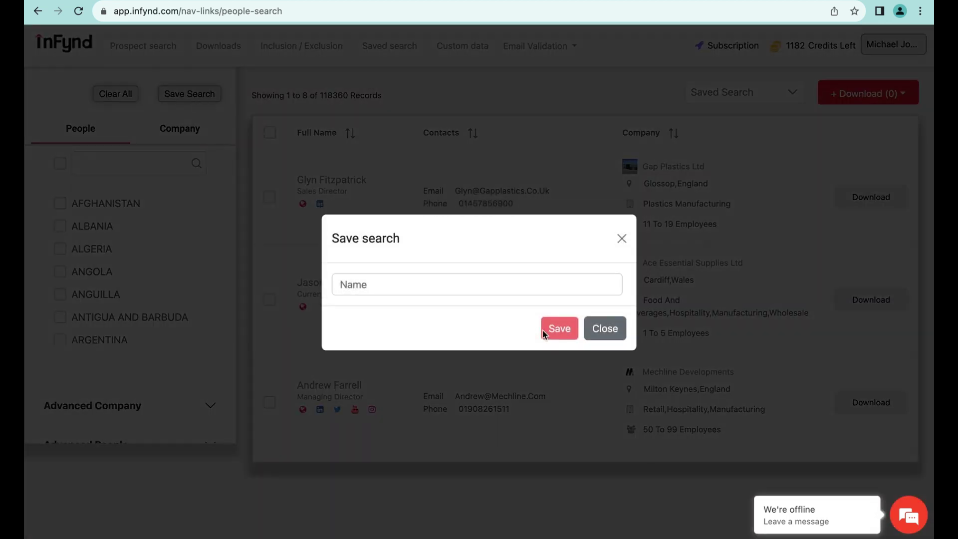
{"action": "left_click", "coordinate": [523, 285]}
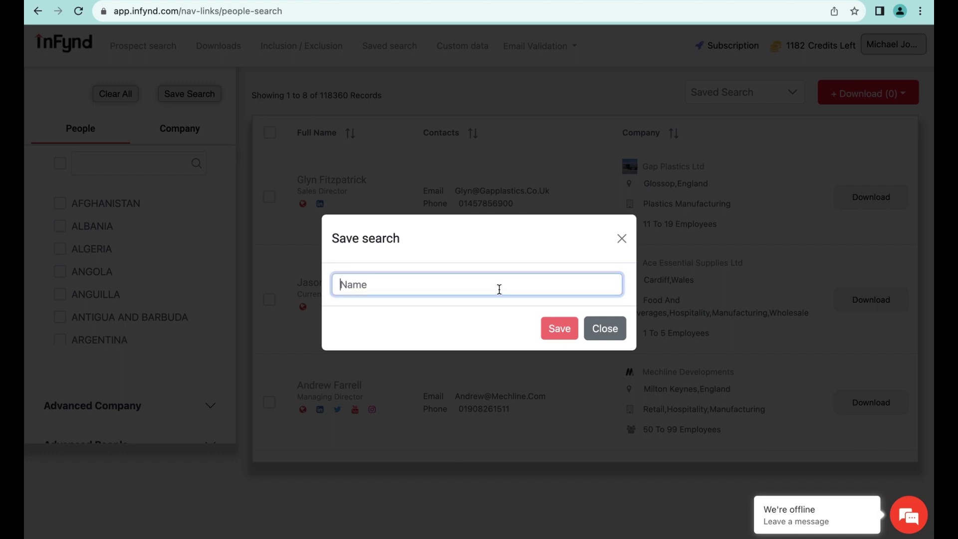
{"action": "type", "text": "Man"}
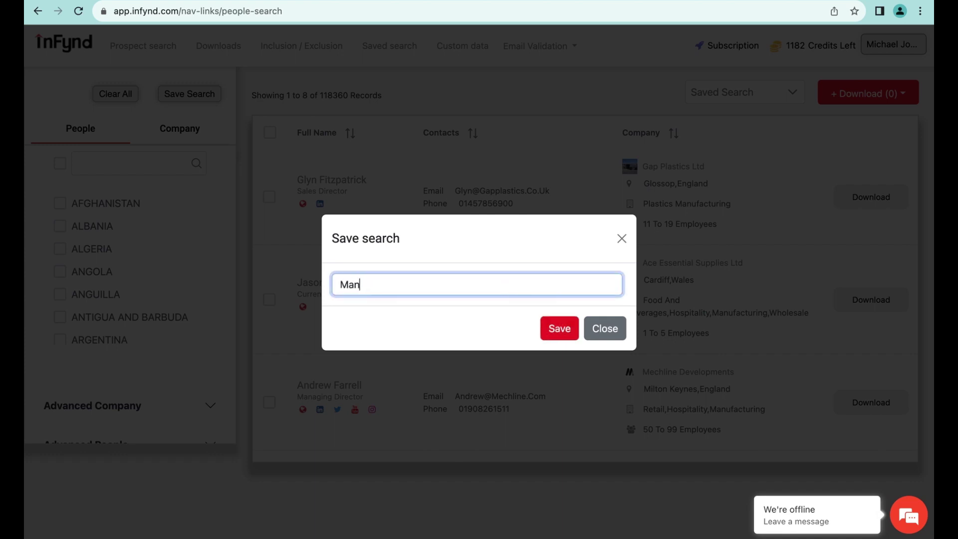
{"action": "type", "text": "ufact"}
{"action": "key", "text": "BackSpace"}
{"action": "key", "text": "BackSpace"}
{"action": "type", "text": "cturing"}
{"action": "left_click", "coordinate": [570, 339]}
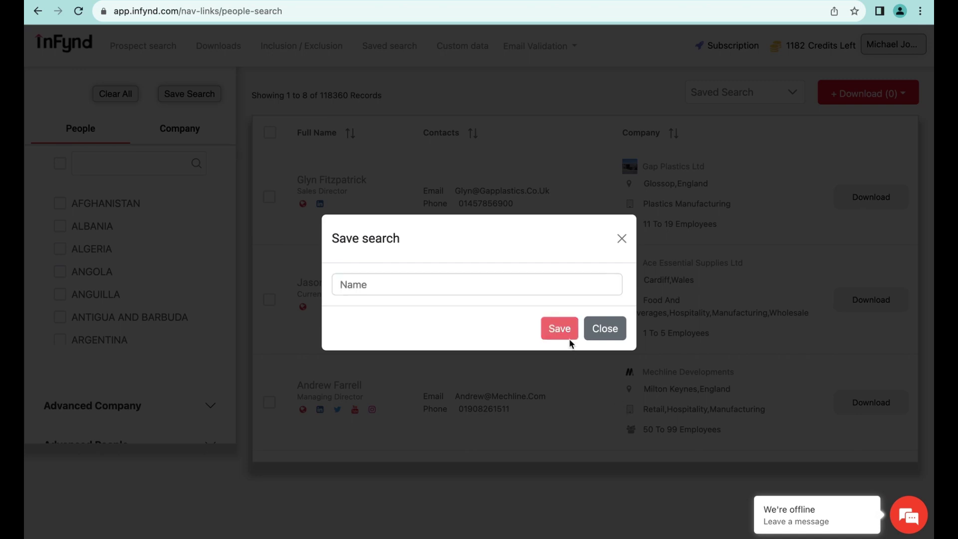
{"action": "left_click", "coordinate": [569, 339]}
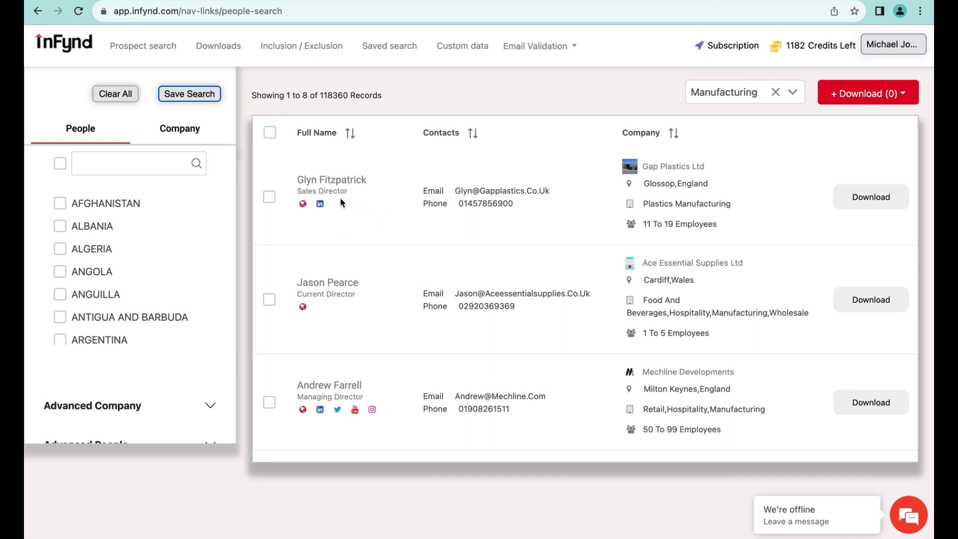
Step: Tick the first three contact rows, then the header checkbox to select all eight
{"action": "left_click", "coordinate": [269, 196]}
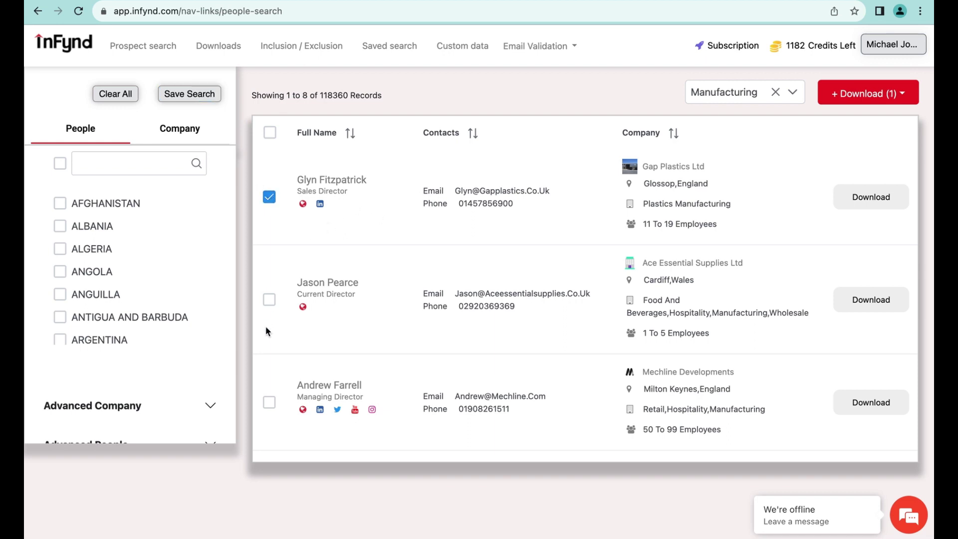
{"action": "left_click", "coordinate": [270, 403]}
{"action": "left_click", "coordinate": [270, 302]}
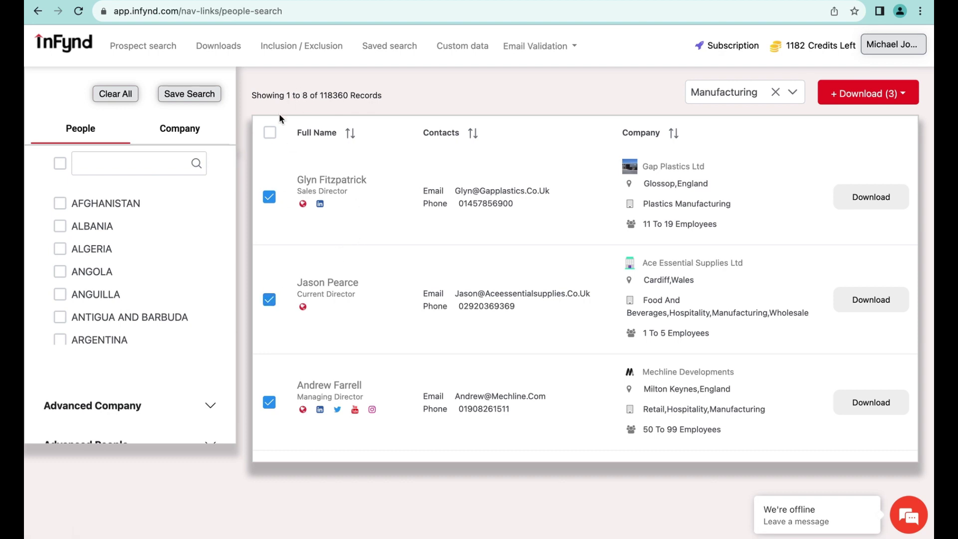
{"action": "left_click", "coordinate": [270, 133]}
Step: Request a download of 15 contacts using the No of Contacts to Download option
{"action": "left_click", "coordinate": [894, 100]}
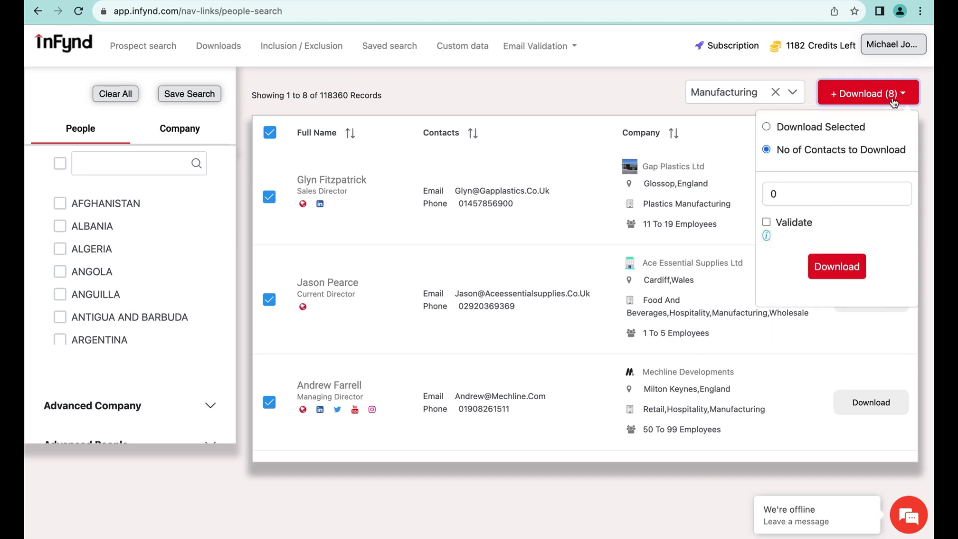
{"action": "left_click", "coordinate": [816, 129]}
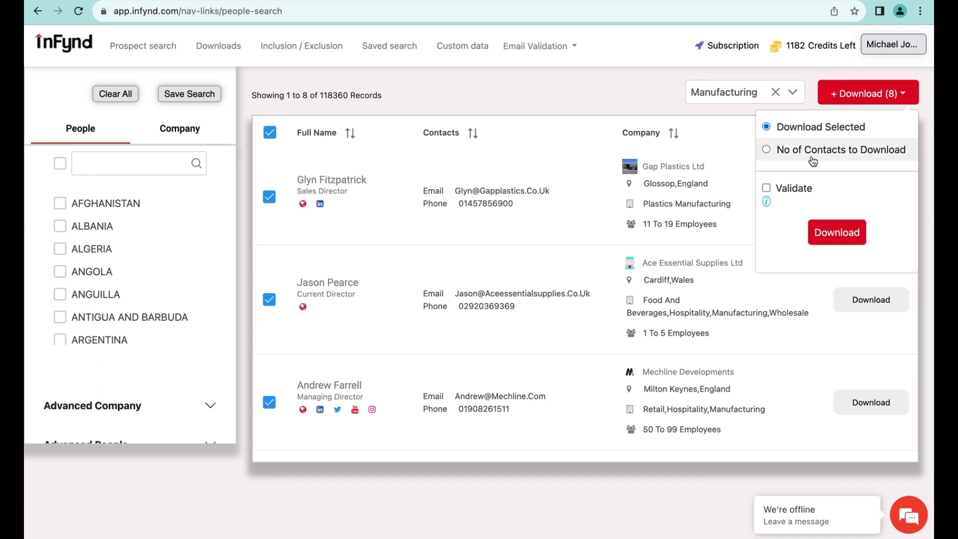
{"action": "left_click", "coordinate": [811, 156]}
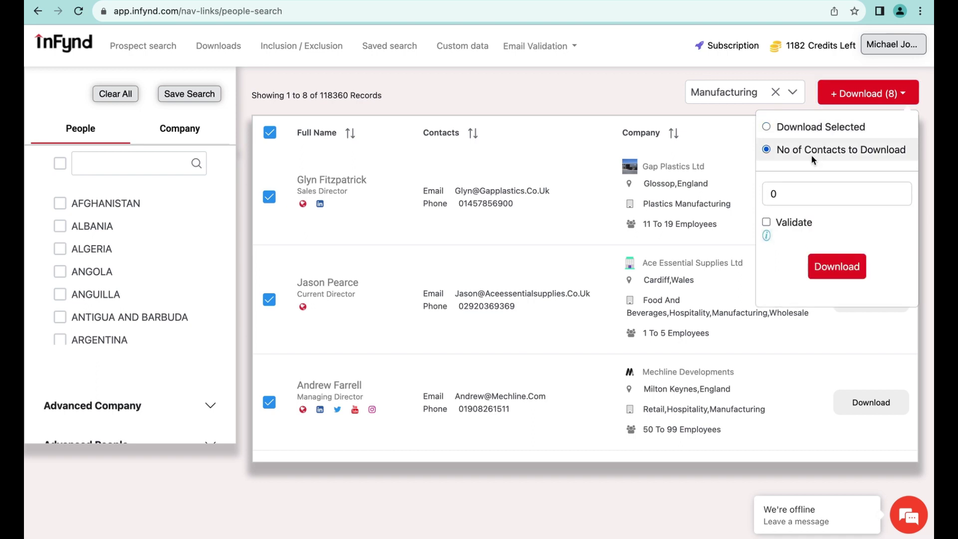
{"action": "left_click", "coordinate": [811, 201]}
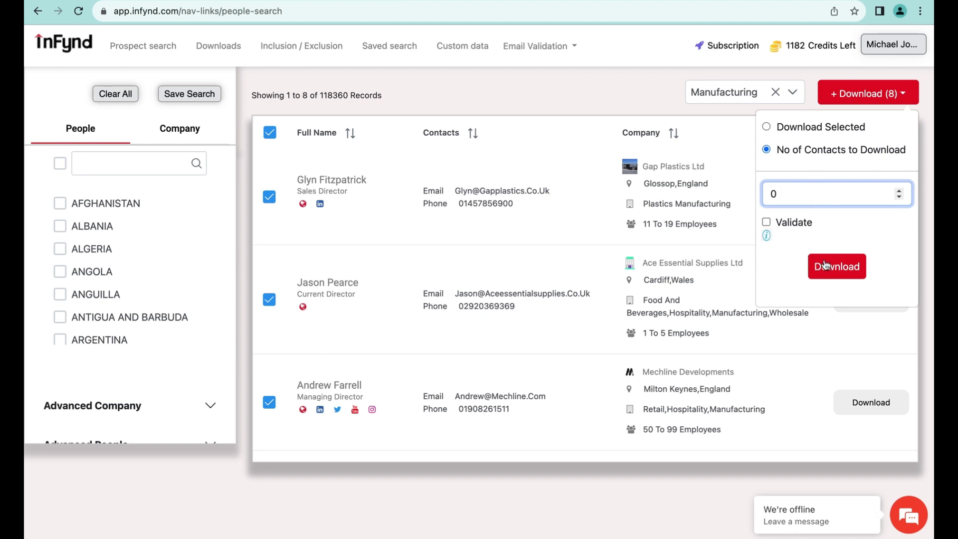
{"action": "key", "text": "BackSpace"}
{"action": "type", "text": "15"}
{"action": "left_click", "coordinate": [821, 267]}
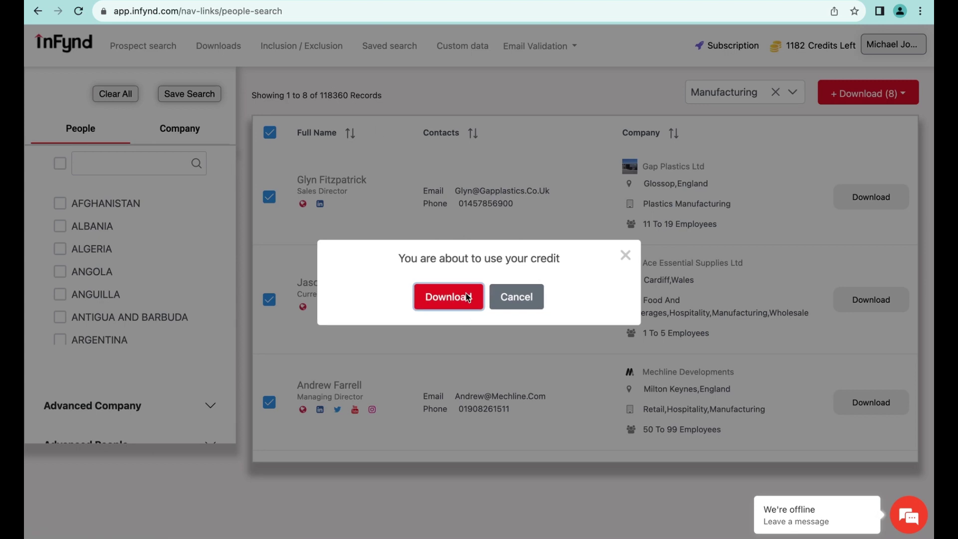
Step: Confirm the credit spend to download the PEOPLE_export file, then view the Downloads history
{"action": "left_click", "coordinate": [467, 297]}
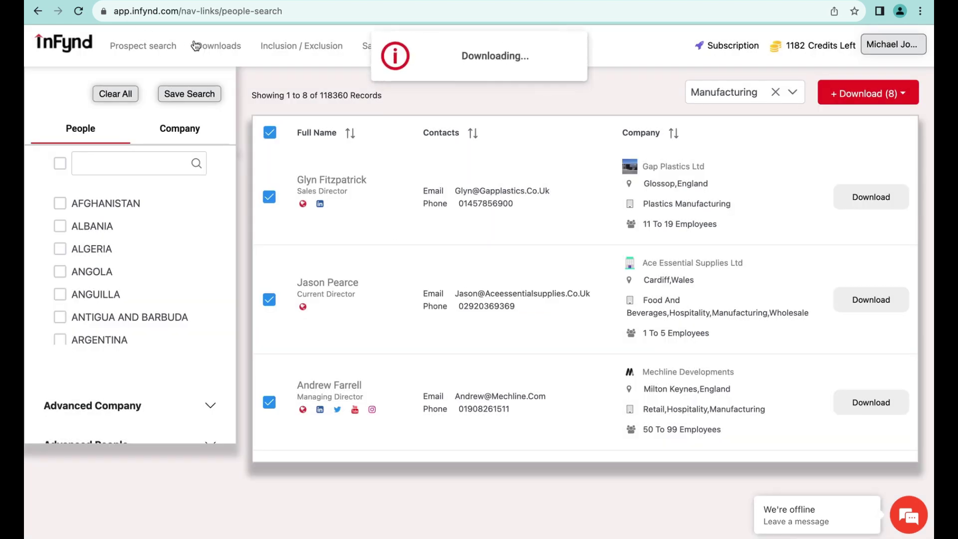
{"action": "left_click", "coordinate": [210, 50]}
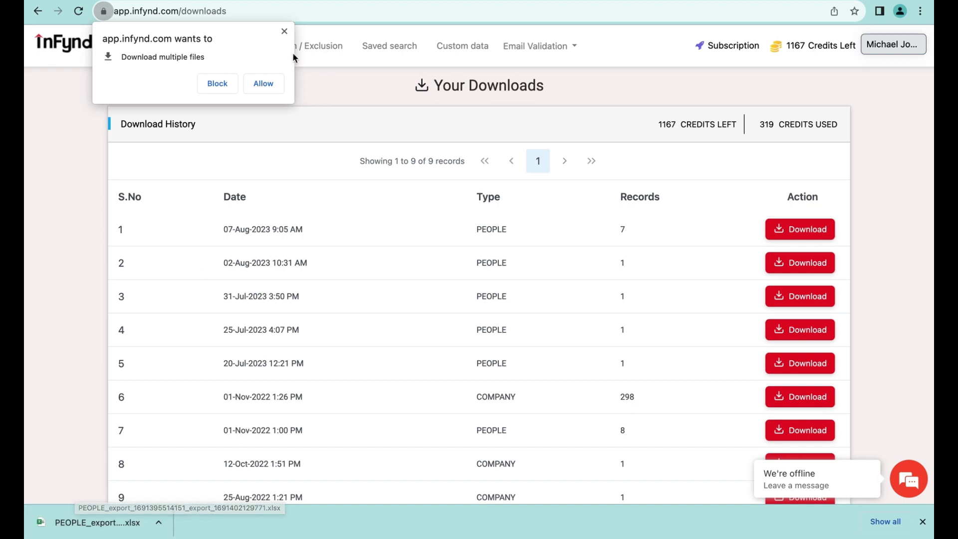
Step: Dismiss the download prompt, return to Prospect search, then go to Custom data's Target List History
{"action": "left_click", "coordinate": [284, 32]}
{"action": "left_click", "coordinate": [286, 39]}
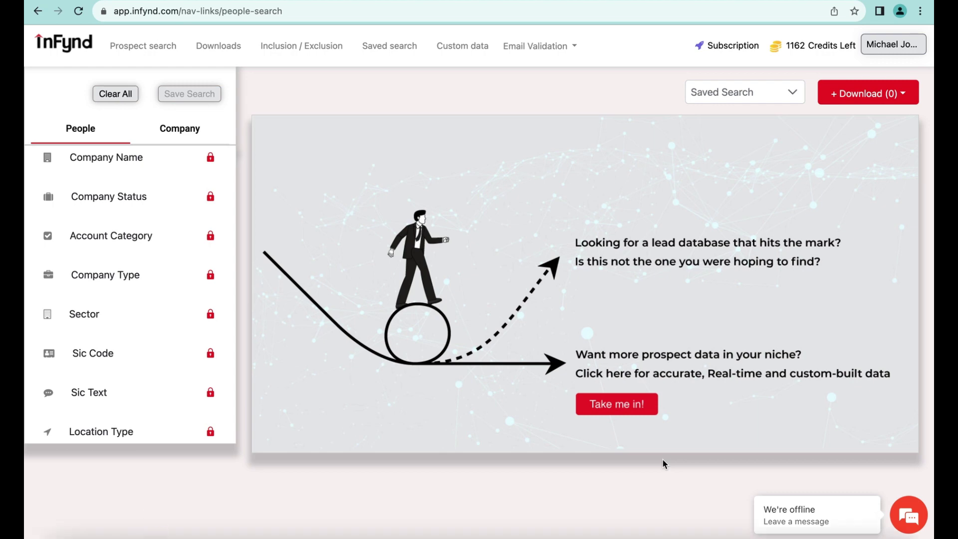
{"action": "left_click", "coordinate": [478, 54]}
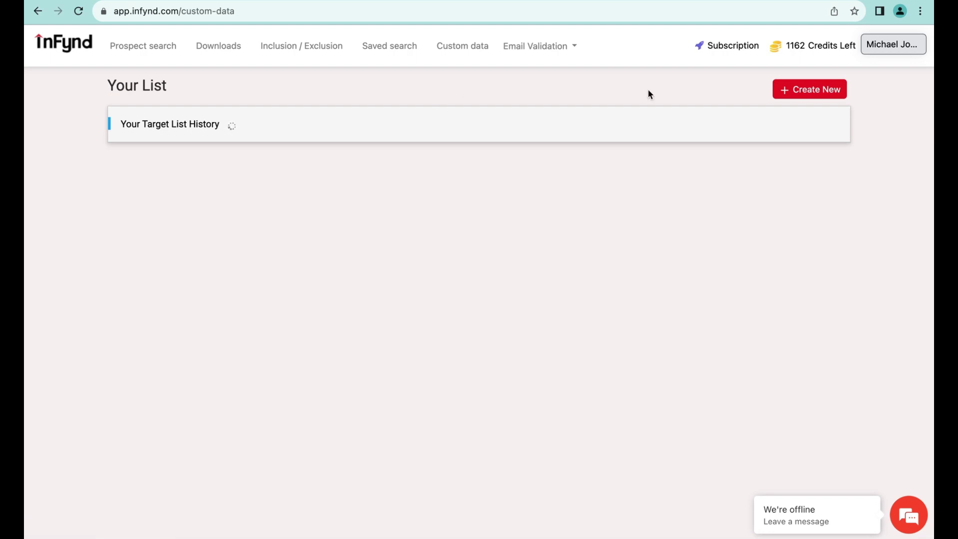
Step: Start a new target list requesting 35 leads with 5 contacts per company
{"action": "left_click", "coordinate": [829, 95]}
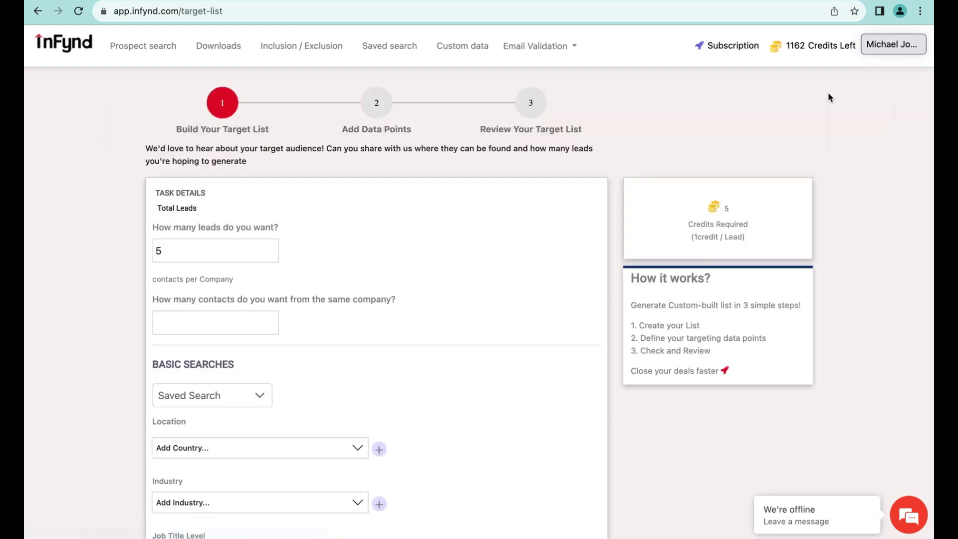
{"action": "left_click", "coordinate": [199, 252]}
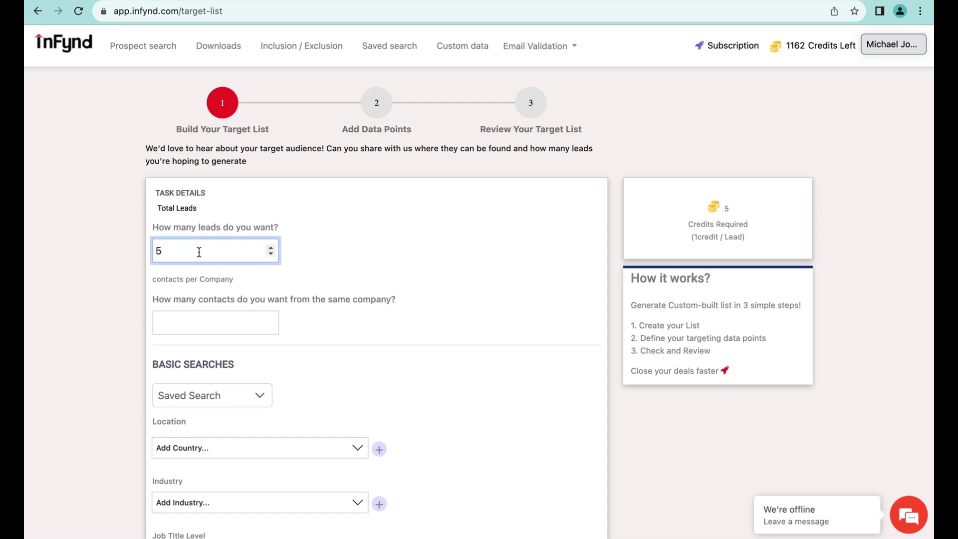
{"action": "key", "text": "BackSpace"}
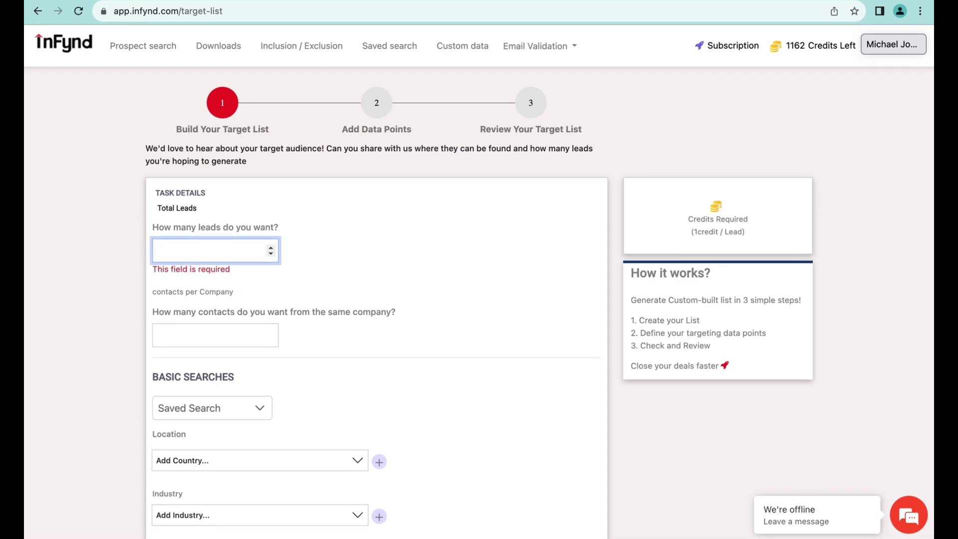
{"action": "type", "text": "35"}
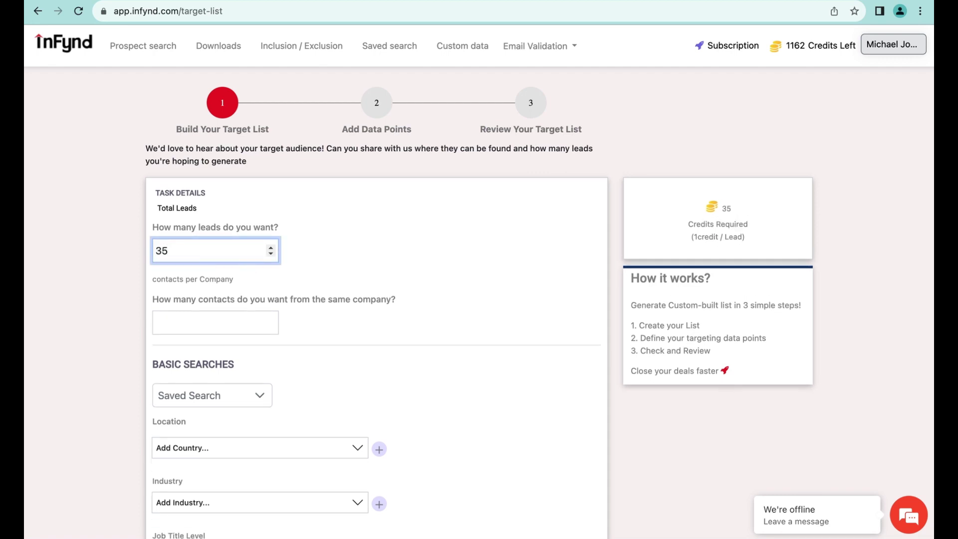
{"action": "left_click", "coordinate": [236, 327]}
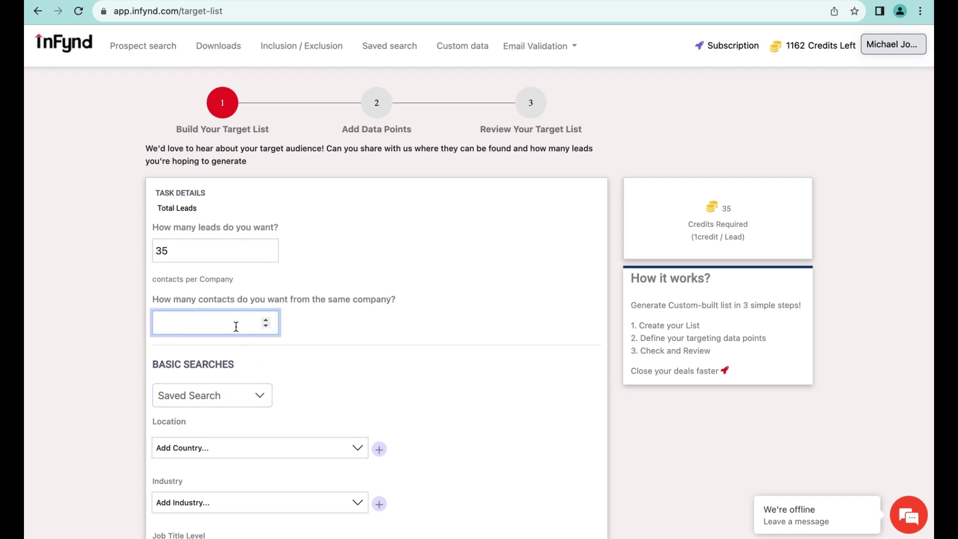
{"action": "type", "text": "5"}
Step: Apply the Manufacturing saved search to the target list
{"action": "left_click", "coordinate": [252, 396]}
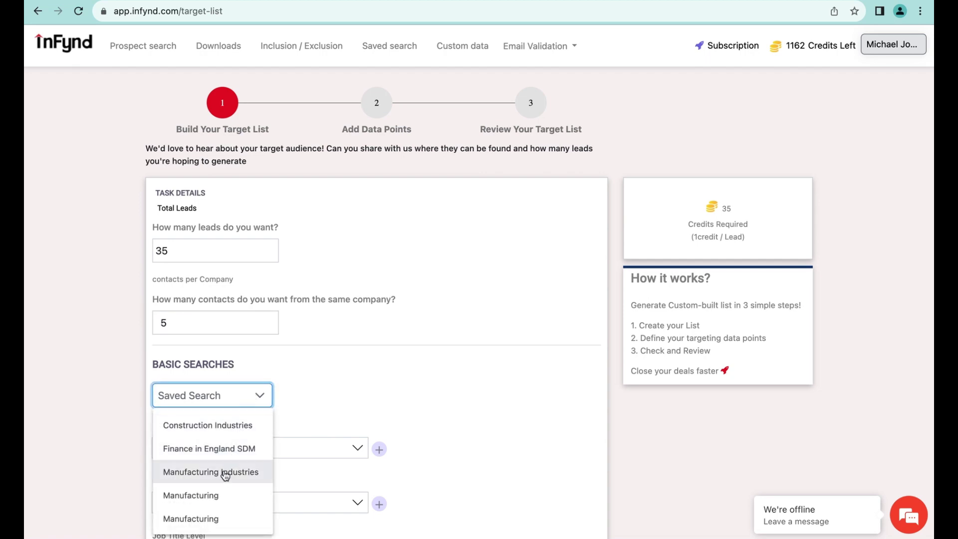
{"action": "left_click", "coordinate": [219, 495]}
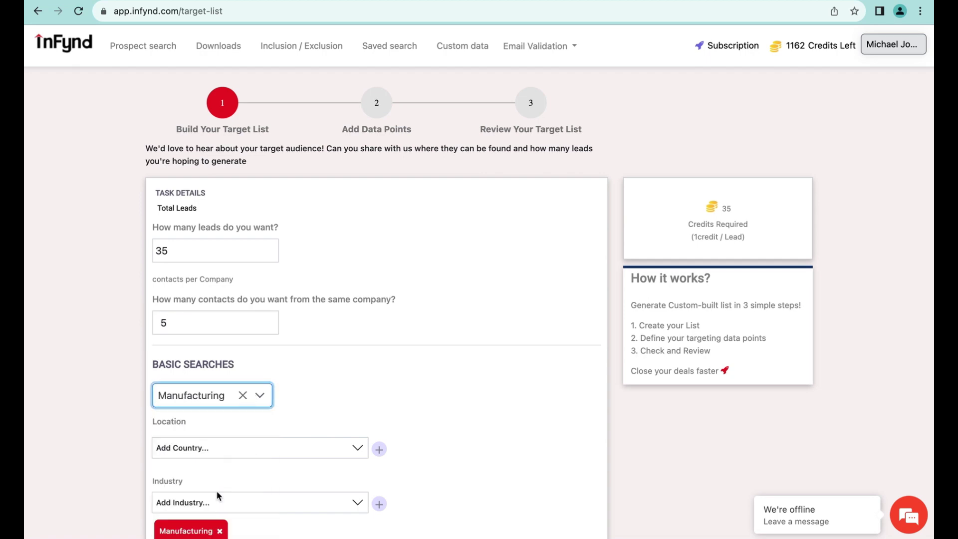
{"action": "left_click", "coordinate": [356, 375]}
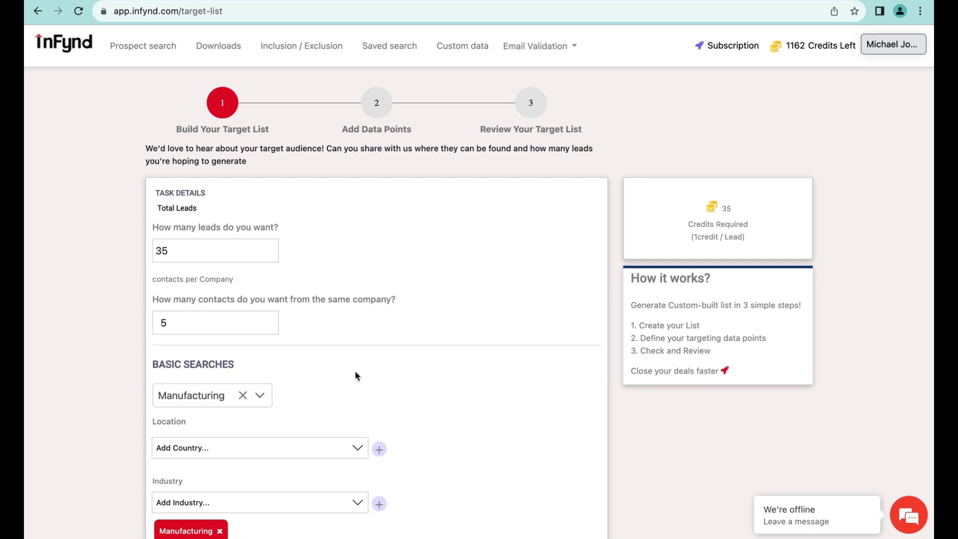
{"action": "scroll", "coordinate": [355, 375], "scroll_direction": "down", "scroll_amount": 3}
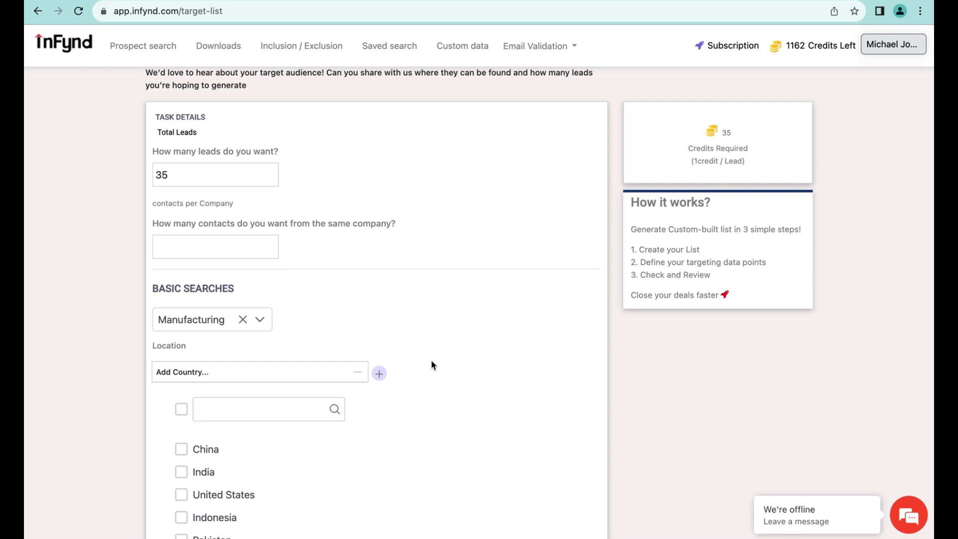
{"action": "scroll", "coordinate": [431, 362], "scroll_direction": "down", "scroll_amount": 5}
{"action": "scroll", "coordinate": [431, 365], "scroll_direction": "down", "scroll_amount": 3}
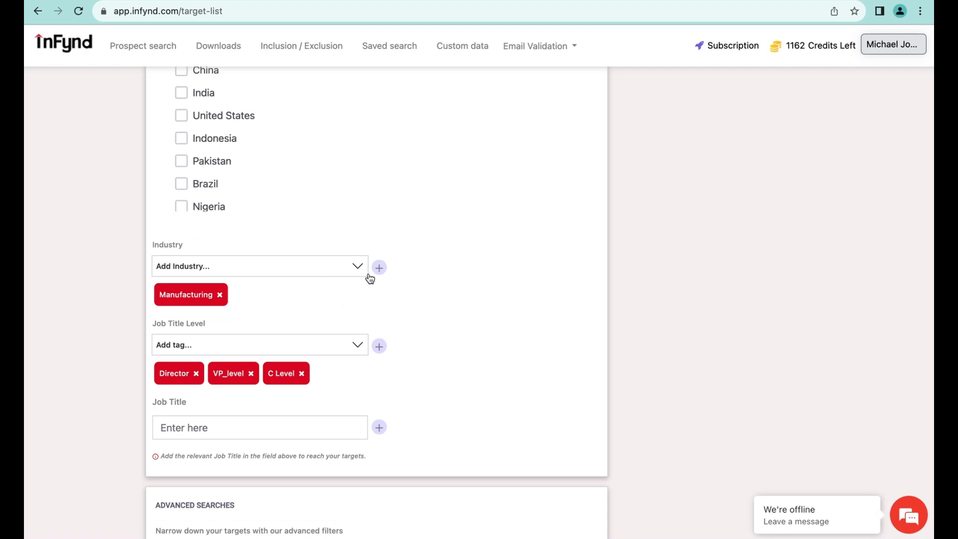
Step: Check the Job Title Level choices (Director, VP_level, C Level), leaving Job Title empty
{"action": "left_click", "coordinate": [357, 344]}
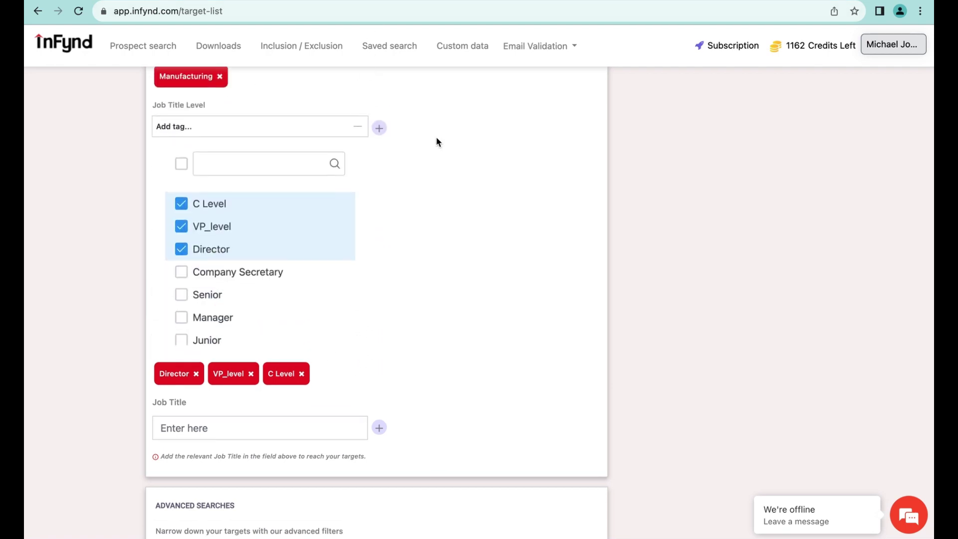
{"action": "scroll", "coordinate": [439, 140], "scroll_direction": "down", "scroll_amount": 2}
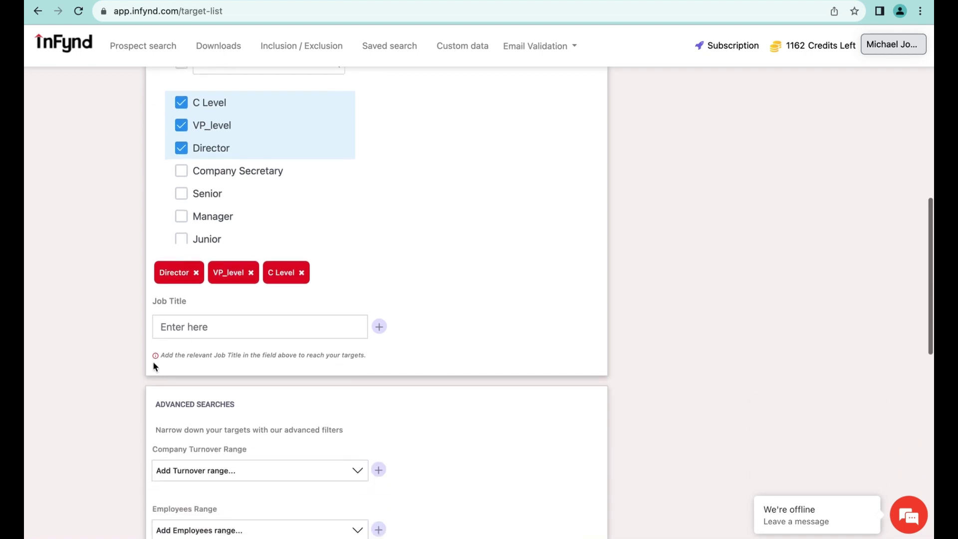
{"action": "left_click", "coordinate": [249, 321]}
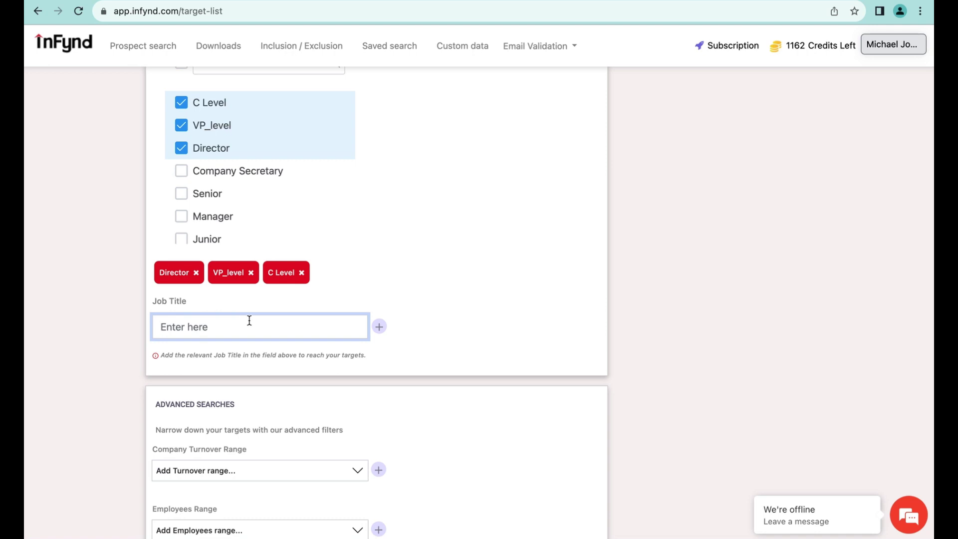
{"action": "left_click", "coordinate": [560, 327]}
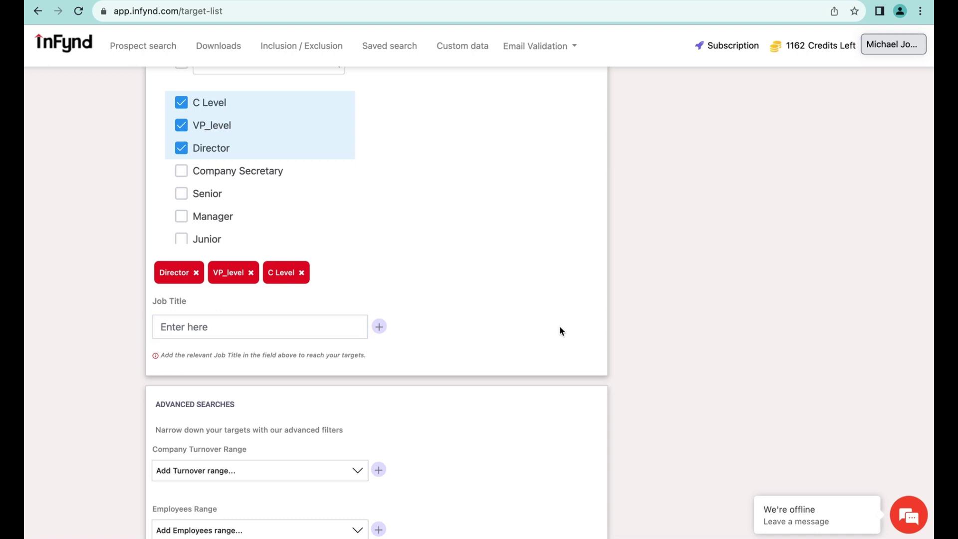
{"action": "scroll", "coordinate": [559, 327], "scroll_direction": "down", "scroll_amount": 1}
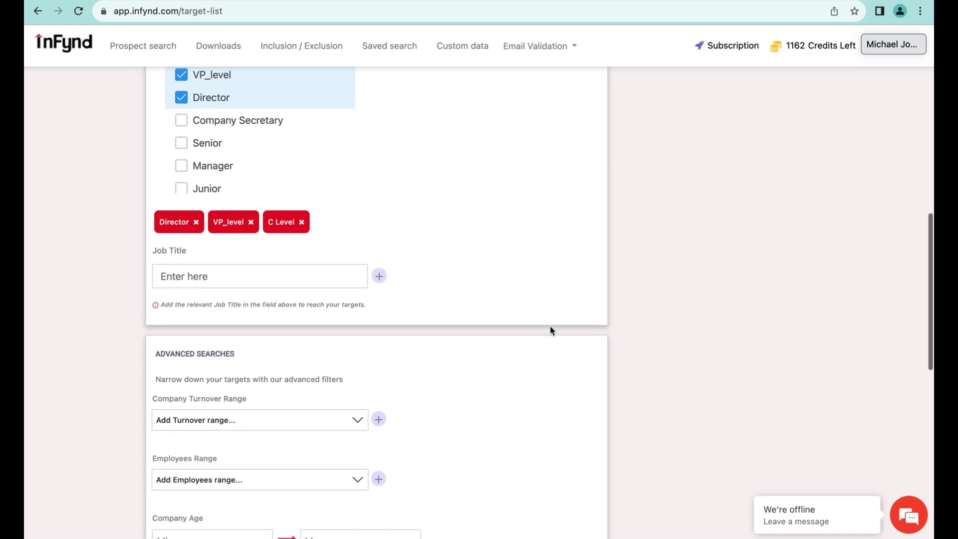
Step: Review Company Turnover Range and Additional Notes, then advance to the Add Data Points step
{"action": "left_click", "coordinate": [295, 422]}
{"action": "scroll", "coordinate": [293, 422], "scroll_direction": "down", "scroll_amount": 5}
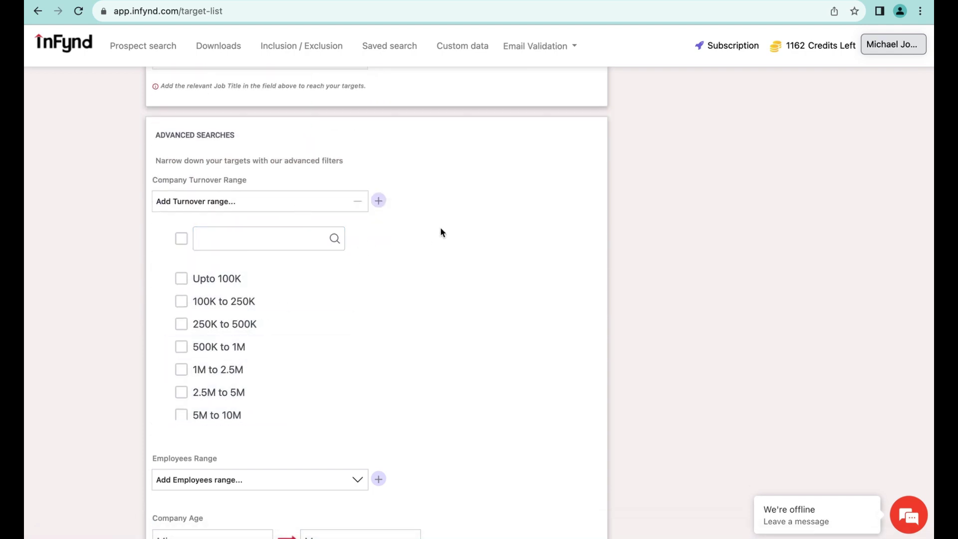
{"action": "scroll", "coordinate": [441, 232], "scroll_direction": "down", "scroll_amount": 4}
{"action": "scroll", "coordinate": [442, 232], "scroll_direction": "down", "scroll_amount": 4}
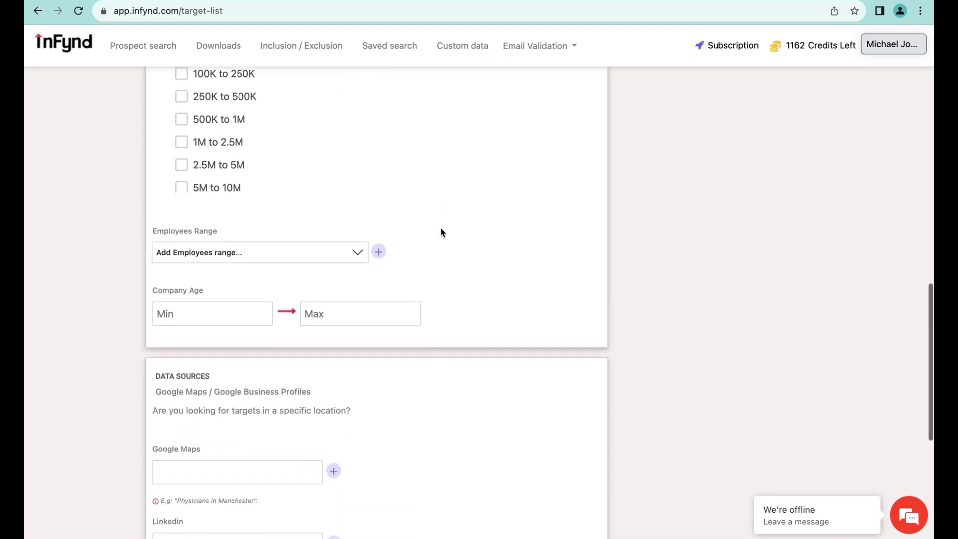
{"action": "scroll", "coordinate": [441, 232], "scroll_direction": "down", "scroll_amount": 2}
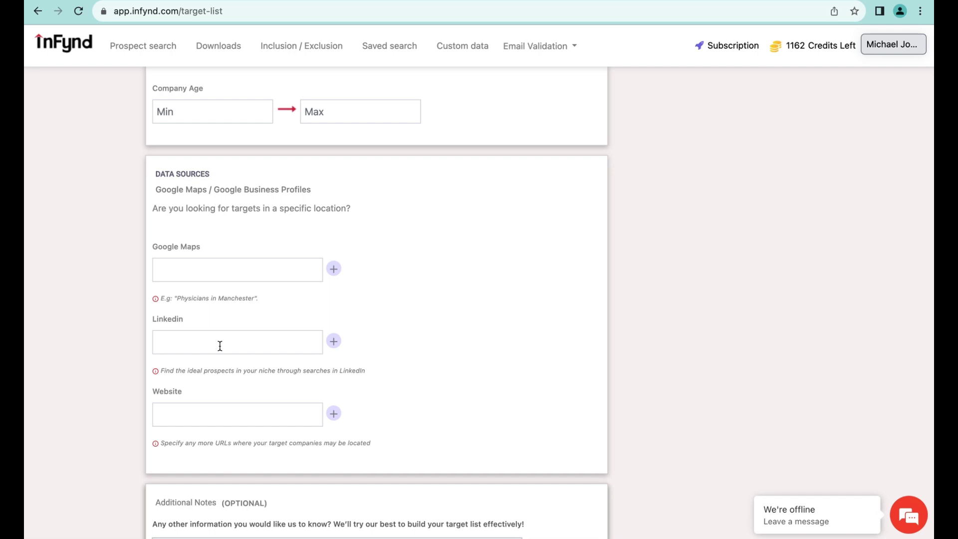
{"action": "scroll", "coordinate": [219, 346], "scroll_direction": "down", "scroll_amount": 3}
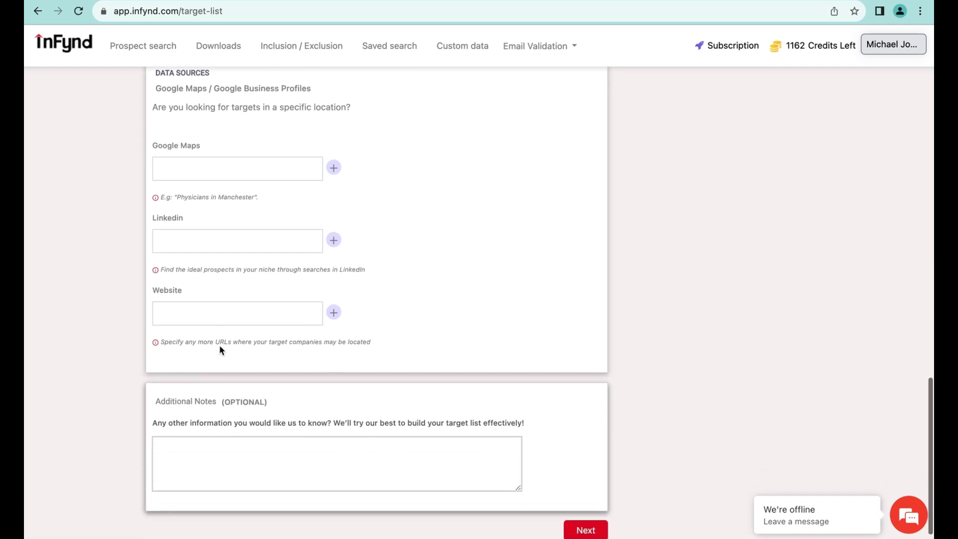
{"action": "left_click", "coordinate": [292, 453]}
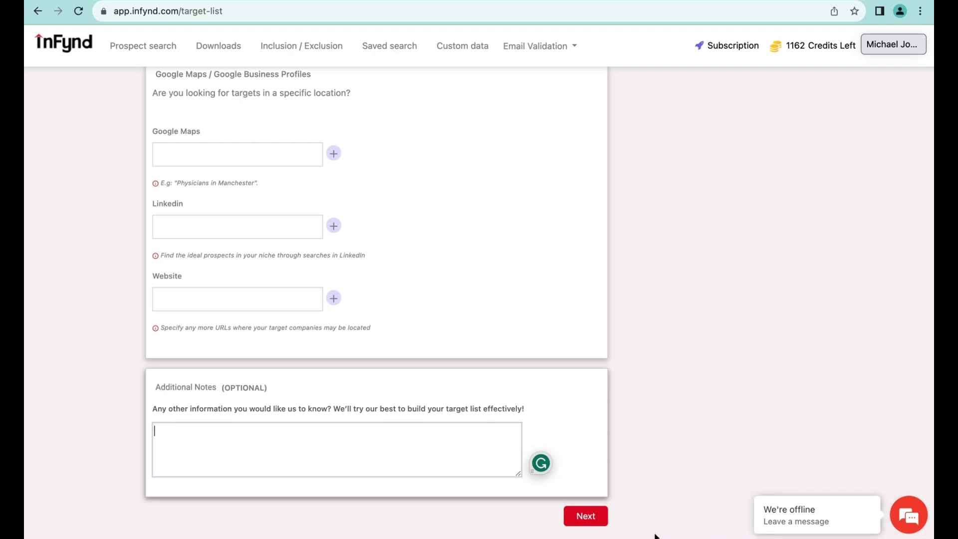
{"action": "left_click", "coordinate": [597, 520]}
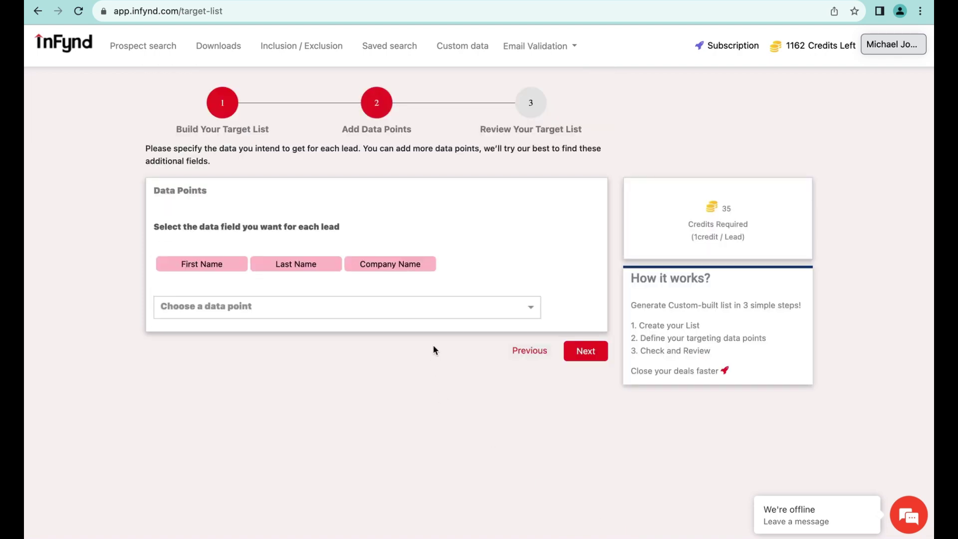
Step: Add Address Line 1 and Town as data points, dropping Postcode, and advance to Review
{"action": "left_click", "coordinate": [435, 316]}
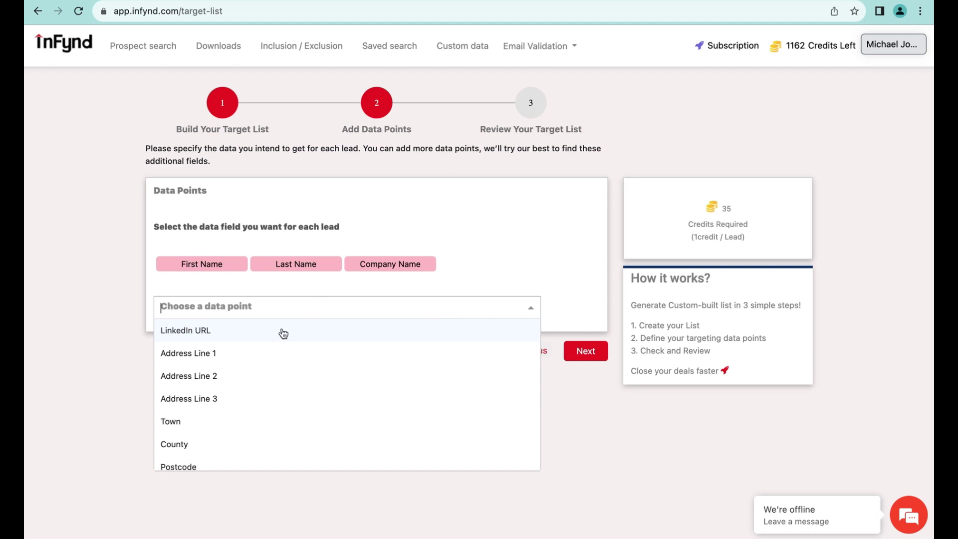
{"action": "left_click", "coordinate": [275, 353]}
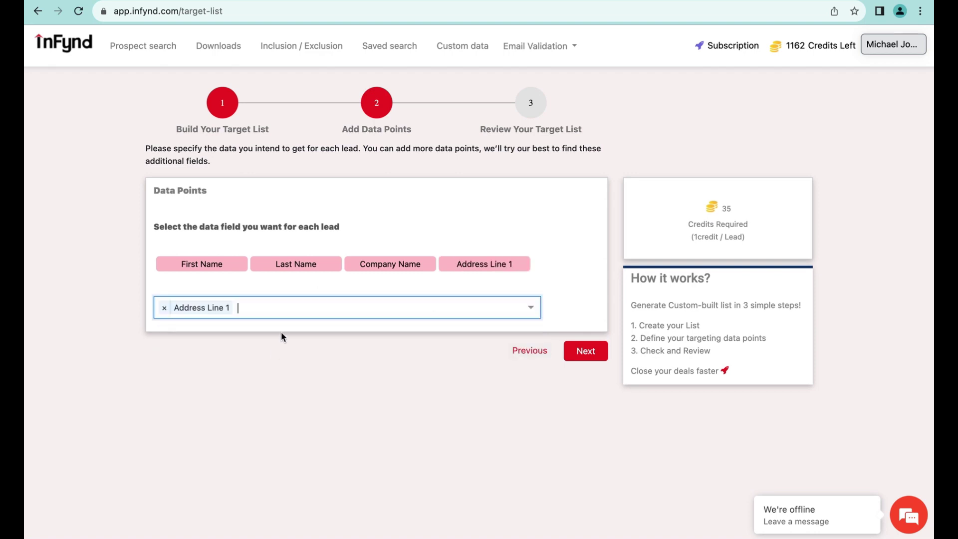
{"action": "left_click", "coordinate": [290, 311]}
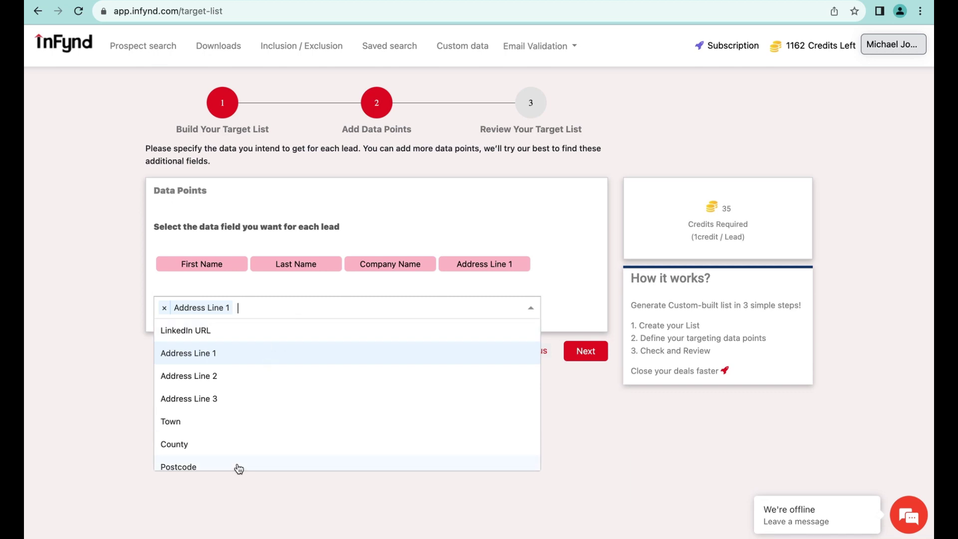
{"action": "left_click", "coordinate": [235, 421]}
{"action": "left_click", "coordinate": [354, 325]}
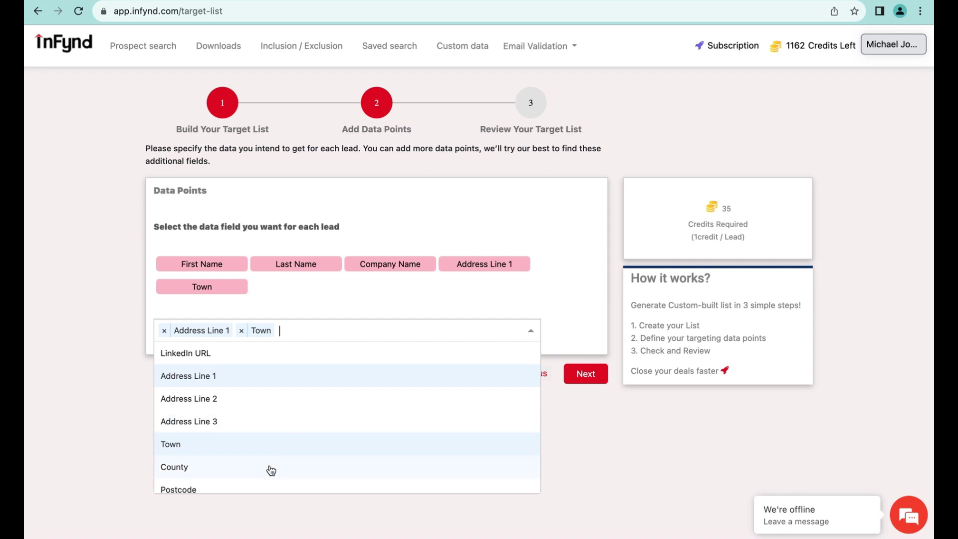
{"action": "left_click", "coordinate": [252, 491]}
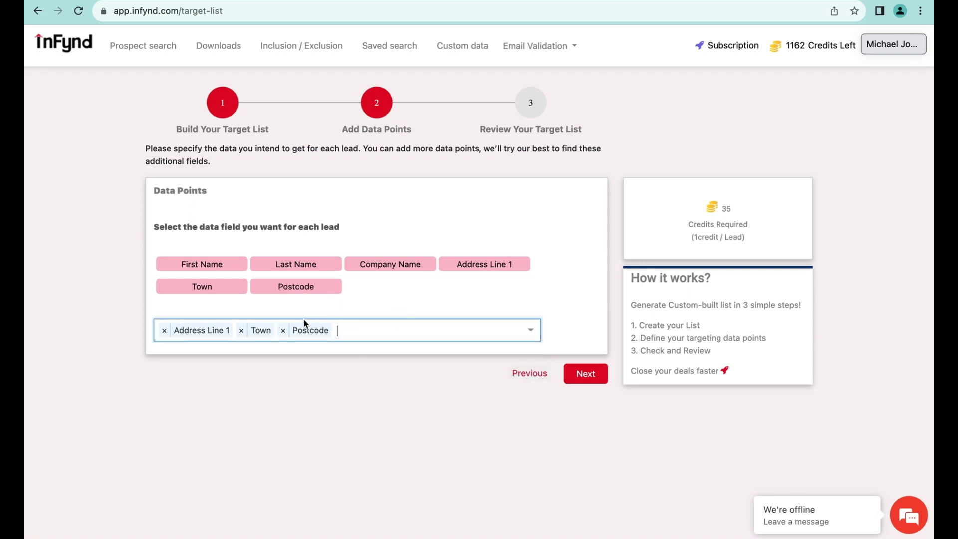
{"action": "left_click", "coordinate": [283, 330]}
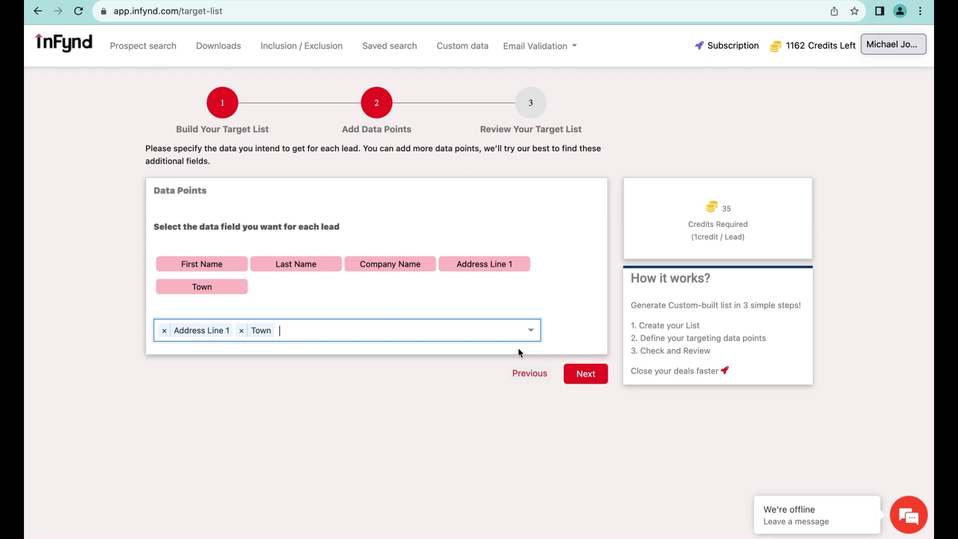
{"action": "left_click", "coordinate": [405, 336]}
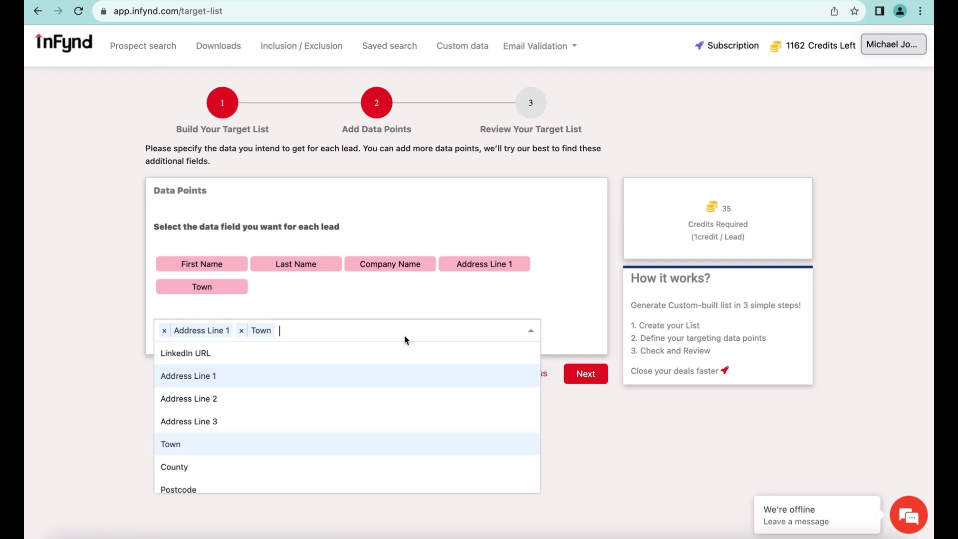
{"action": "left_click", "coordinate": [593, 375]}
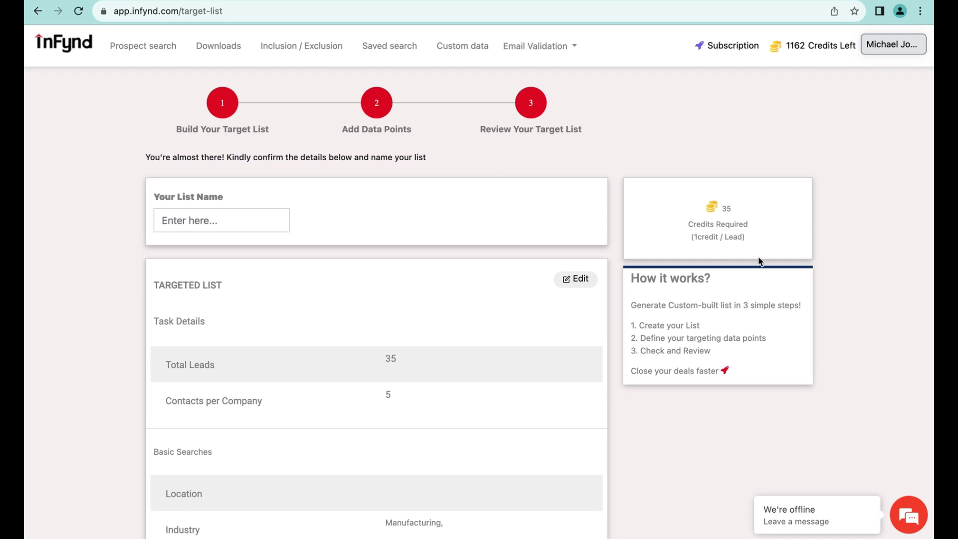
Step: Name the list 'First Order' and bring up the 35-credit Place Order confirmation
{"action": "scroll", "coordinate": [479, 300], "scroll_direction": "down", "scroll_amount": 3}
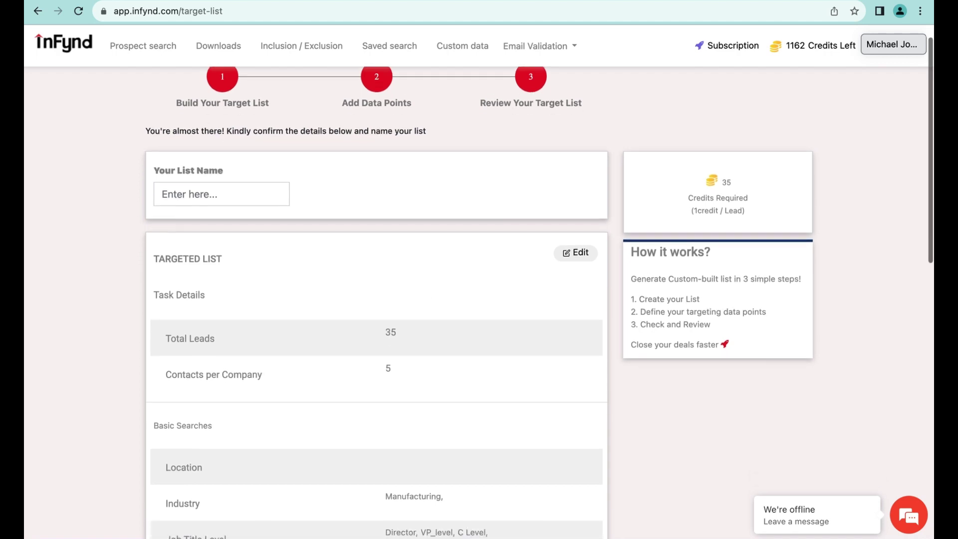
{"action": "scroll", "coordinate": [376, 299], "scroll_direction": "down", "scroll_amount": 5}
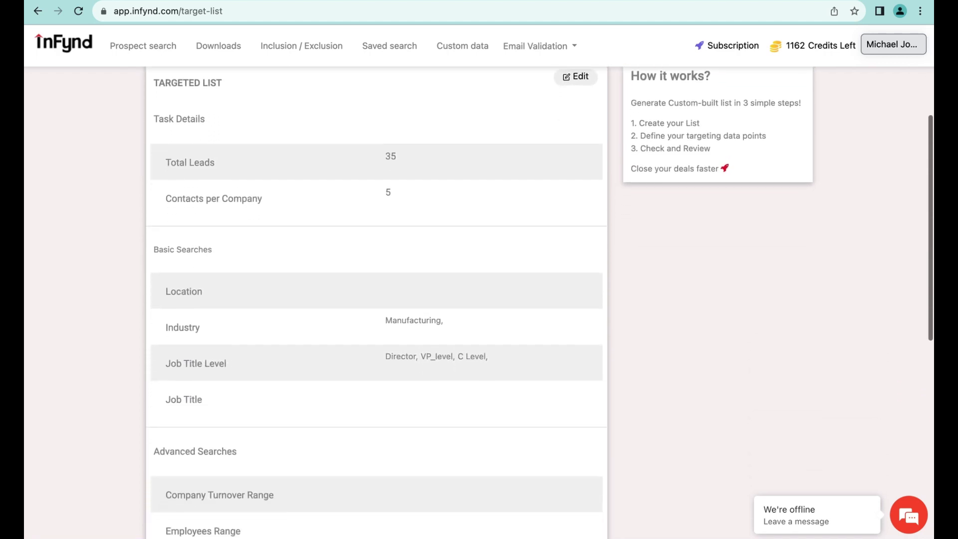
{"action": "scroll", "coordinate": [377, 299], "scroll_direction": "down", "scroll_amount": 6}
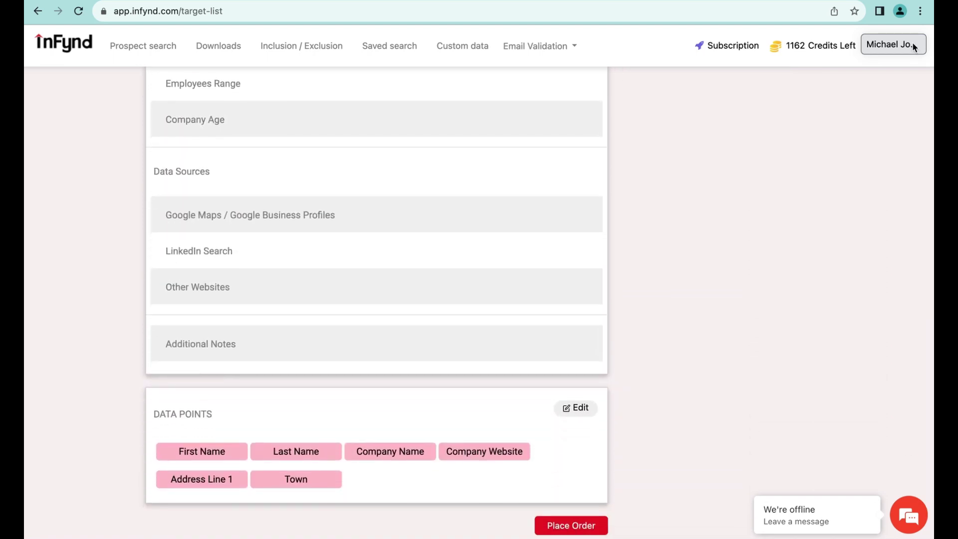
{"action": "left_click", "coordinate": [561, 529]}
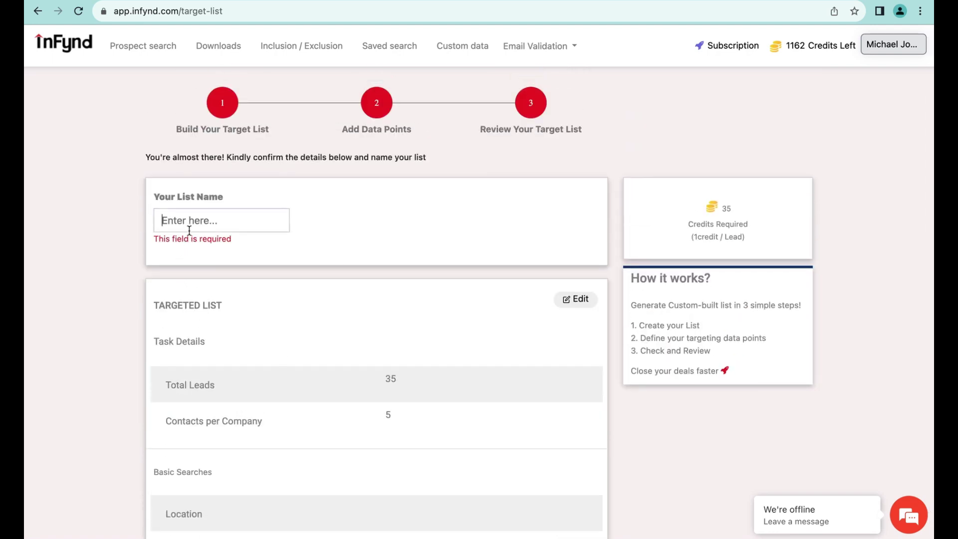
{"action": "left_click", "coordinate": [189, 229]}
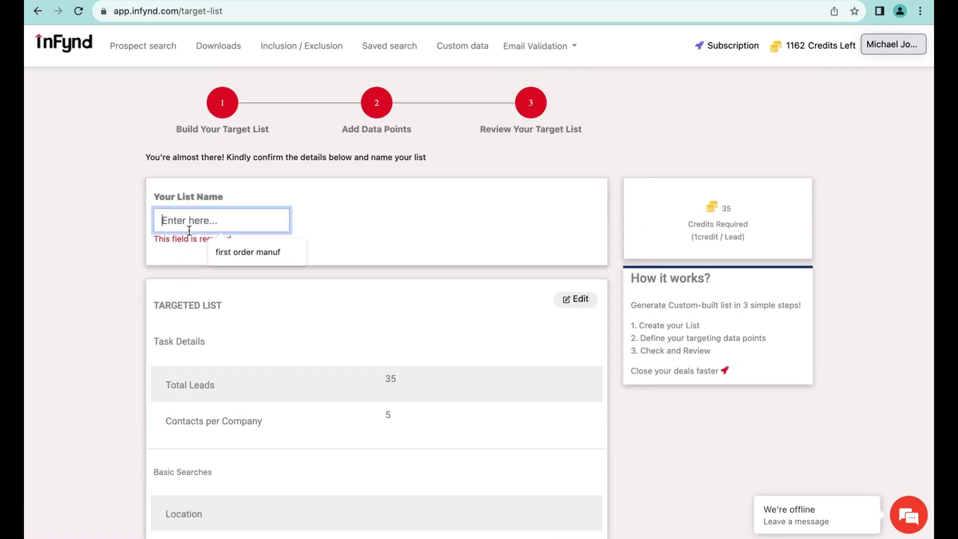
{"action": "type", "text": "Fir"}
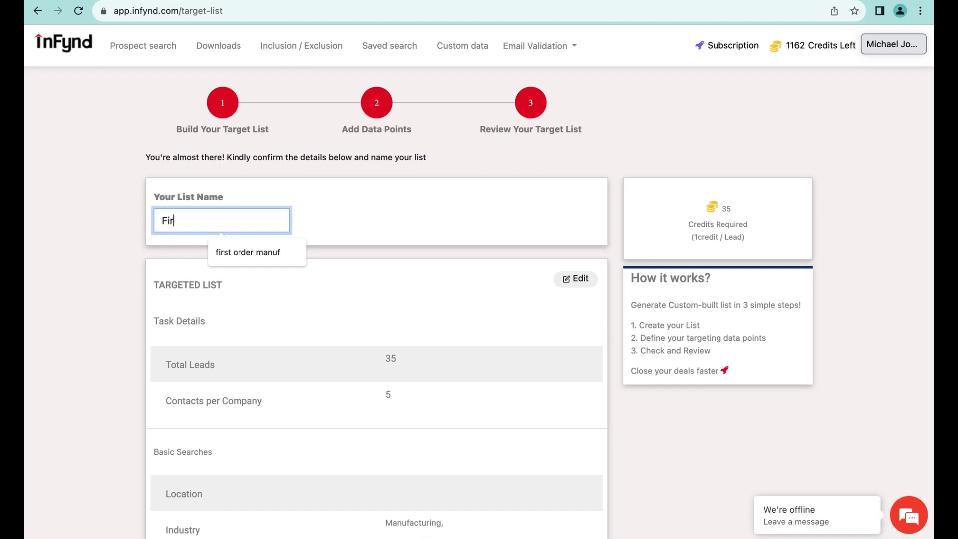
{"action": "type", "text": "st Order"}
{"action": "left_click", "coordinate": [835, 339]}
{"action": "scroll", "coordinate": [835, 339], "scroll_direction": "down", "scroll_amount": 2}
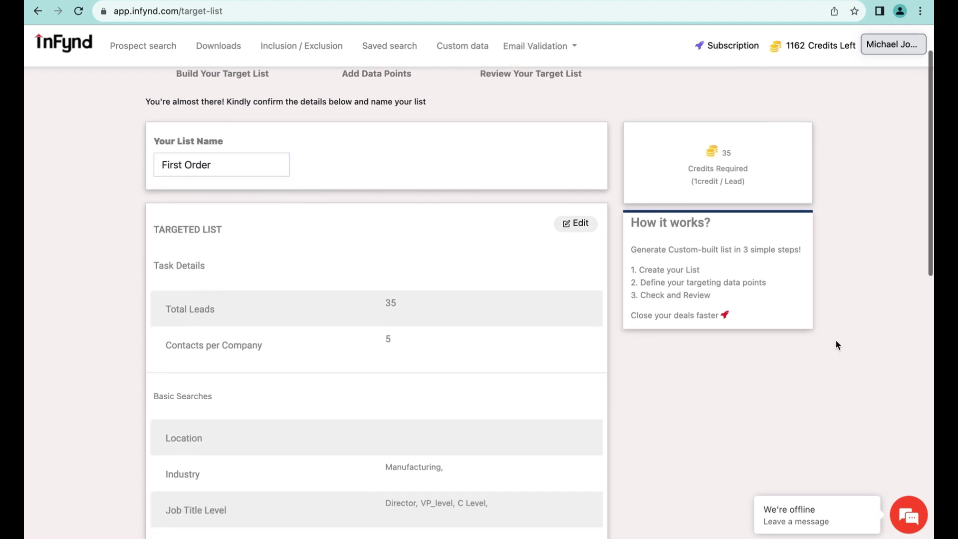
{"action": "scroll", "coordinate": [836, 340], "scroll_direction": "down", "scroll_amount": 12}
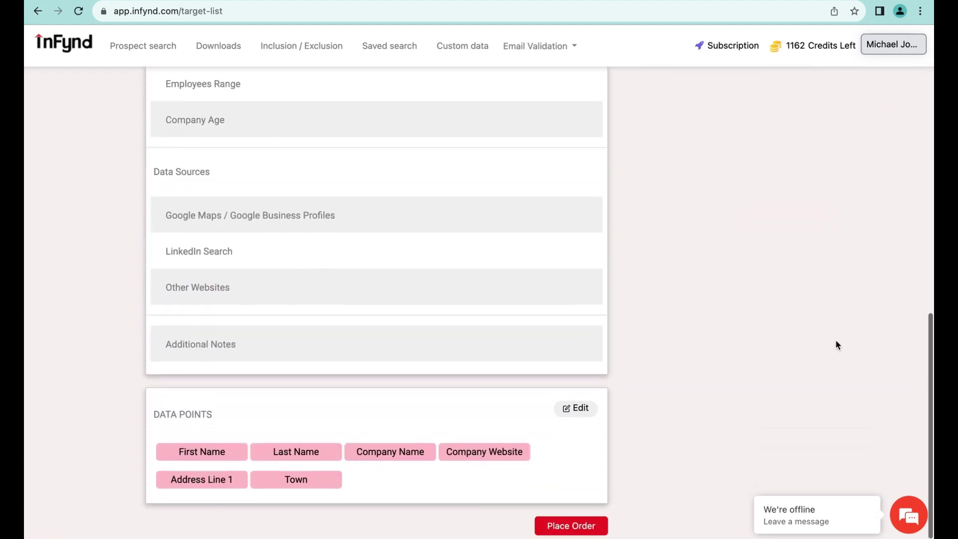
{"action": "left_click", "coordinate": [562, 526]}
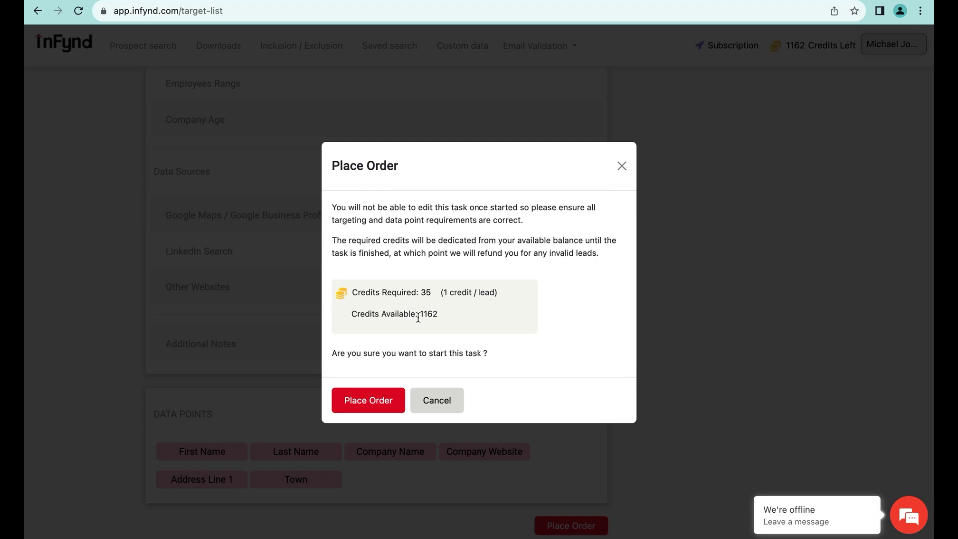
Step: Confirm the 35-credit First Order, leaving 1127 credits and the list In progress
{"action": "left_click", "coordinate": [379, 405]}
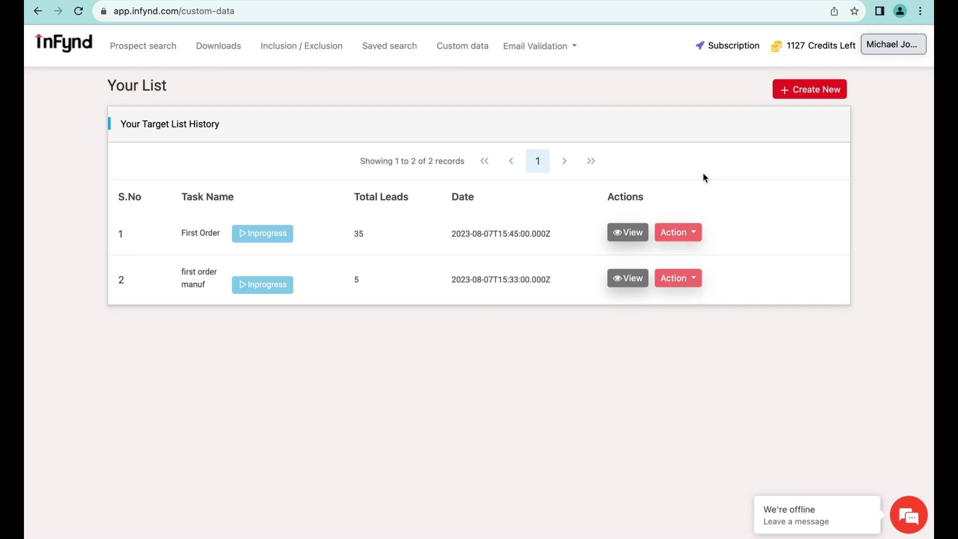
Step: Browse the subscription plans and switch their pricing to ANNUALLY
{"action": "left_click", "coordinate": [729, 49]}
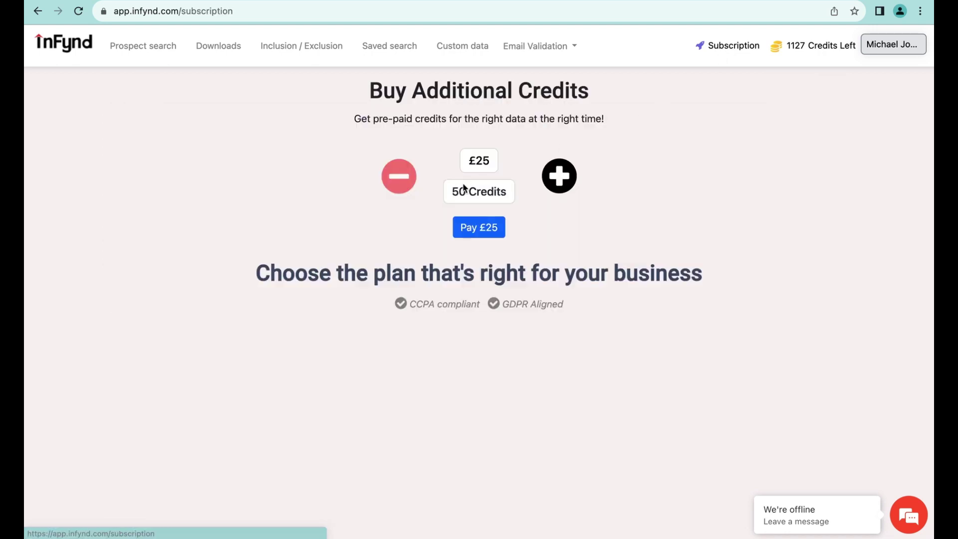
{"action": "scroll", "coordinate": [912, 194], "scroll_direction": "down", "scroll_amount": 5}
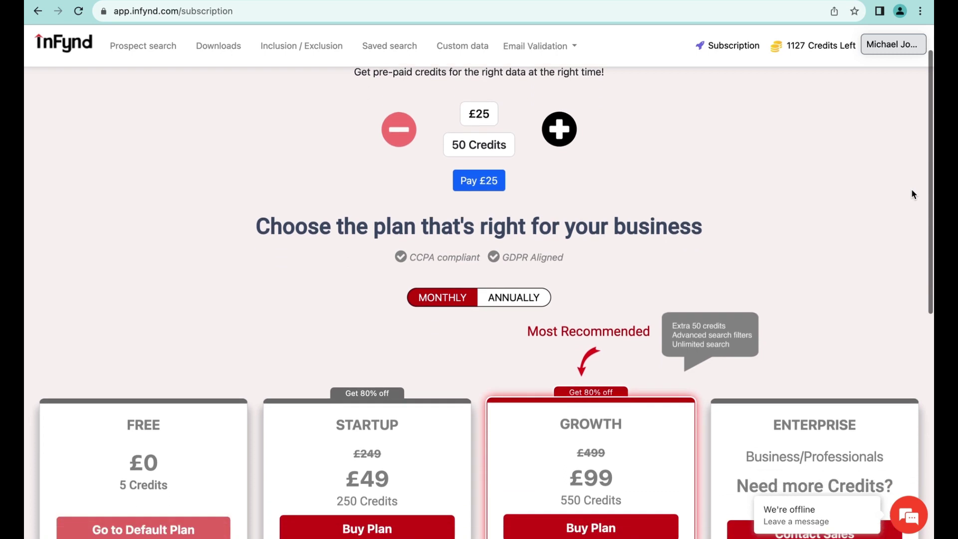
{"action": "scroll", "coordinate": [912, 194], "scroll_direction": "down", "scroll_amount": 3}
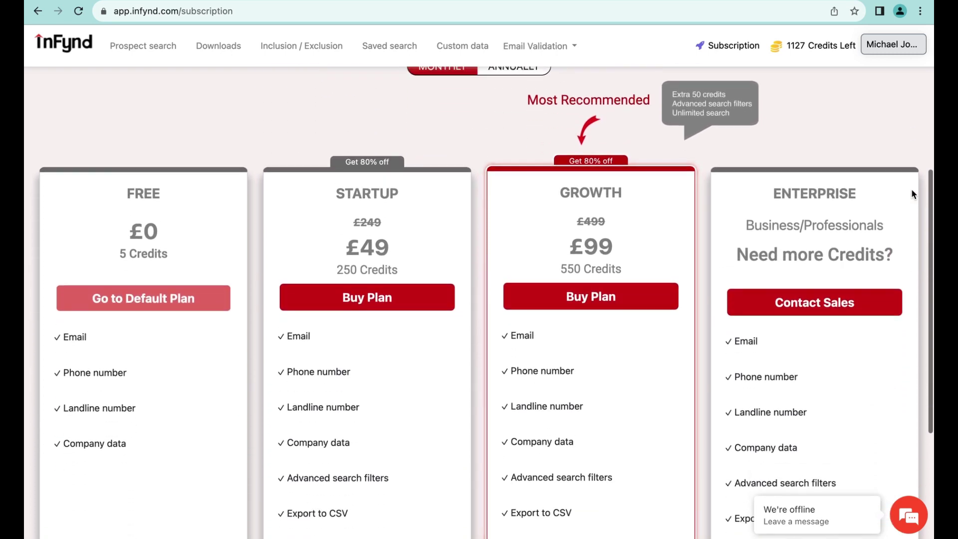
{"action": "scroll", "coordinate": [912, 194], "scroll_direction": "up", "scroll_amount": 2}
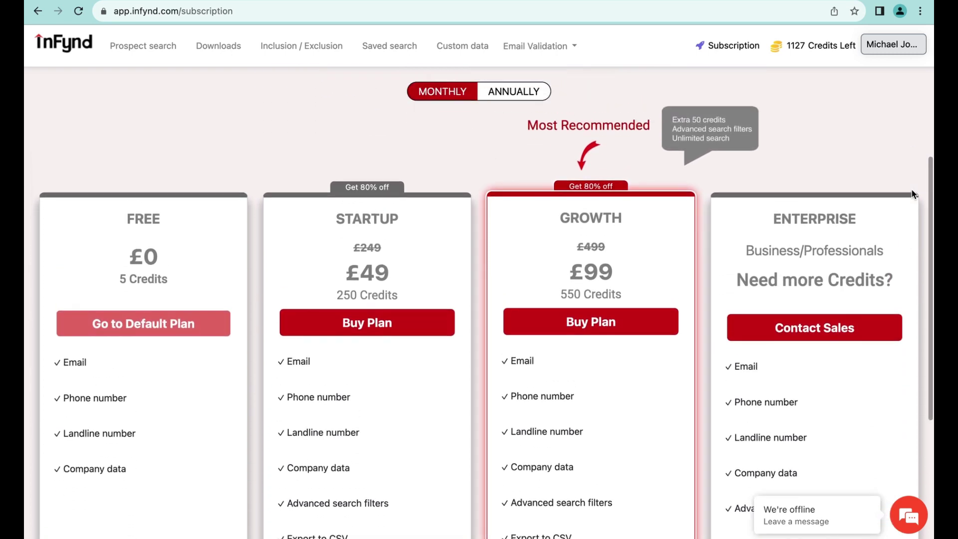
{"action": "scroll", "coordinate": [912, 194], "scroll_direction": "down", "scroll_amount": 3}
{"action": "scroll", "coordinate": [912, 193], "scroll_direction": "down", "scroll_amount": 1}
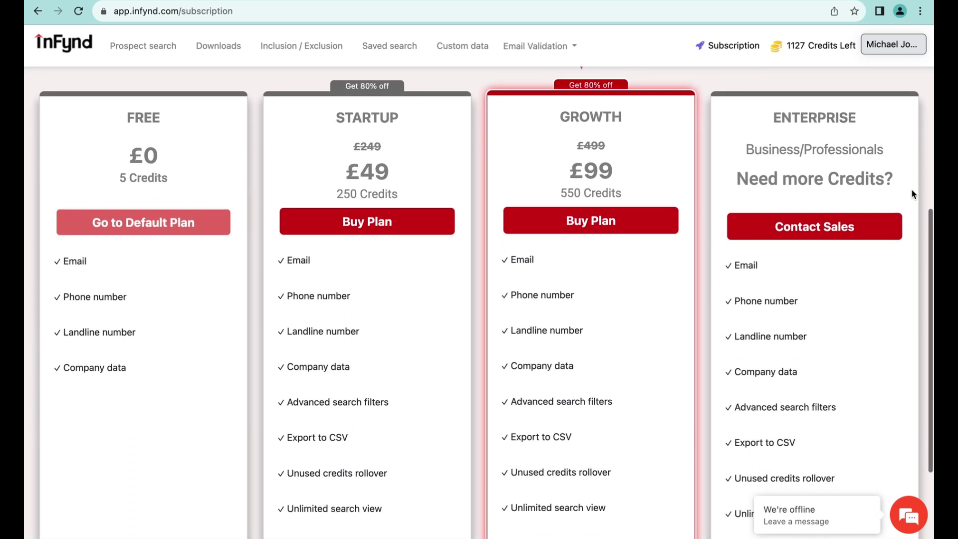
{"action": "scroll", "coordinate": [912, 194], "scroll_direction": "up", "scroll_amount": 3}
{"action": "scroll", "coordinate": [911, 190], "scroll_direction": "down", "scroll_amount": 3}
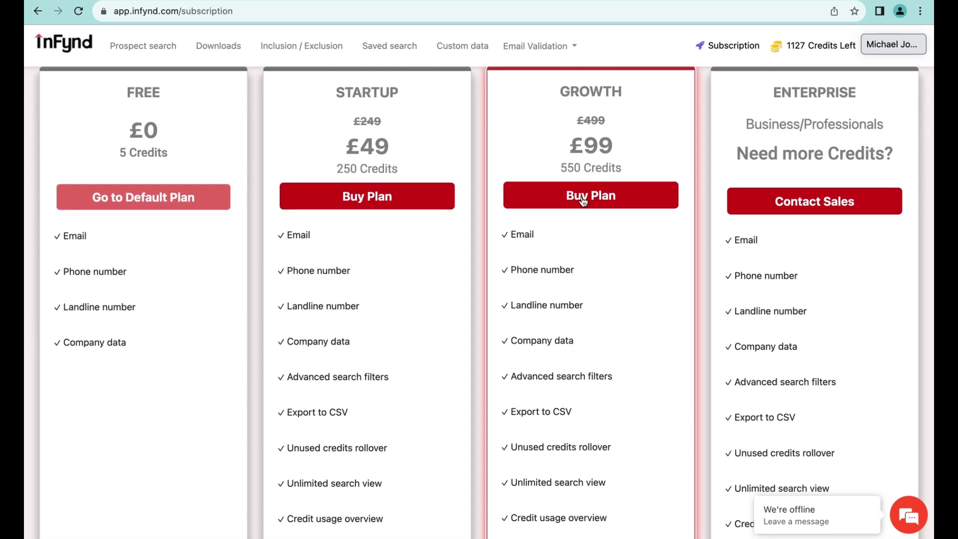
{"action": "scroll", "coordinate": [706, 169], "scroll_direction": "up", "scroll_amount": 3}
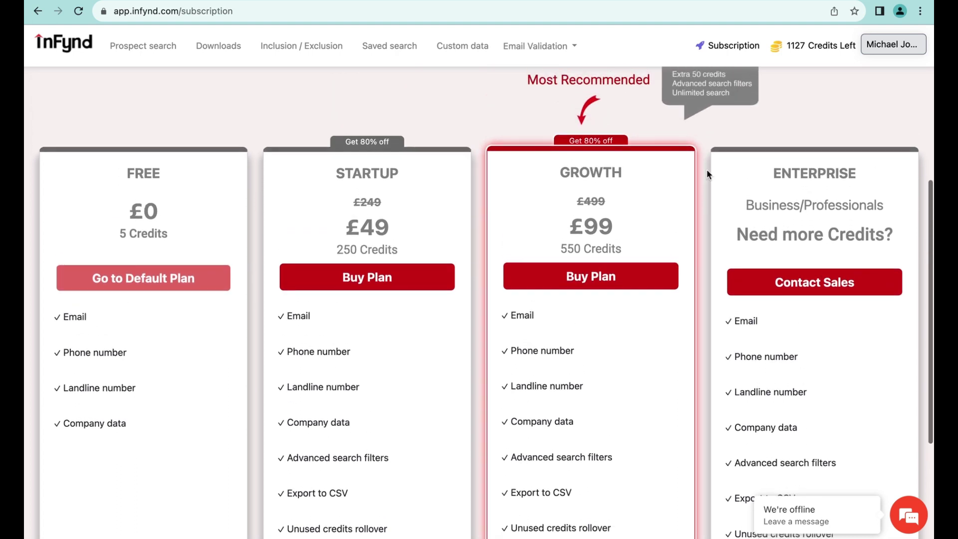
{"action": "left_click", "coordinate": [513, 91]}
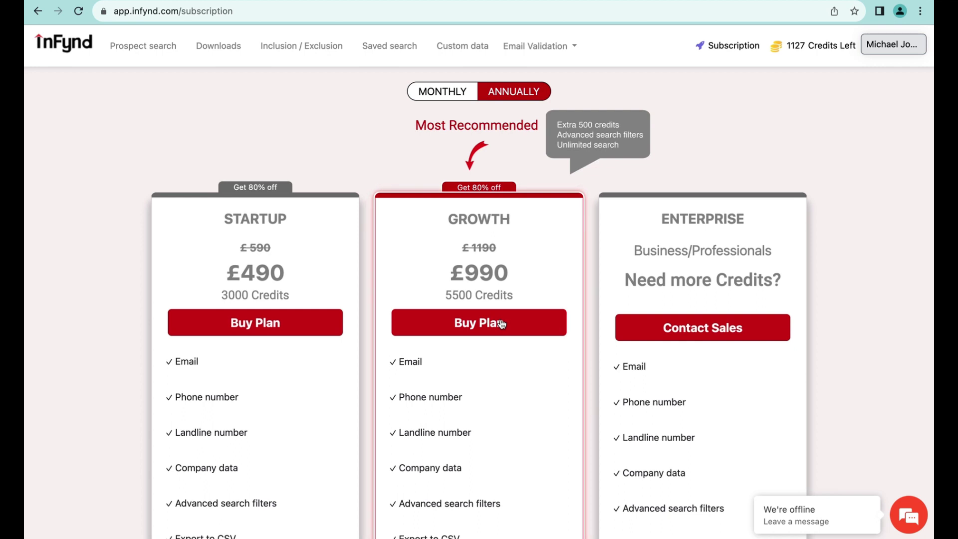
Step: Raise the additional-credit purchase to 200 credits for £100
{"action": "scroll", "coordinate": [502, 323], "scroll_direction": "up", "scroll_amount": 3}
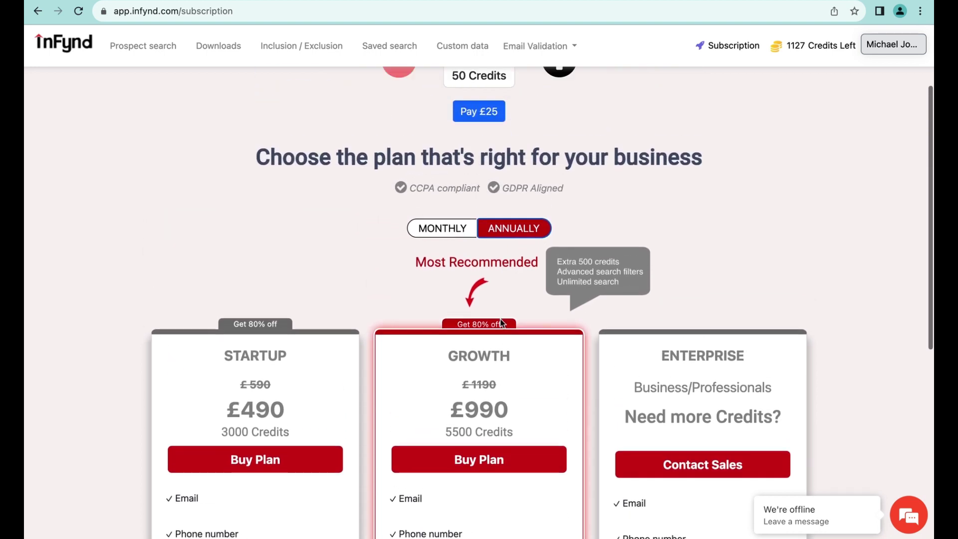
{"action": "scroll", "coordinate": [501, 323], "scroll_direction": "up", "scroll_amount": 3}
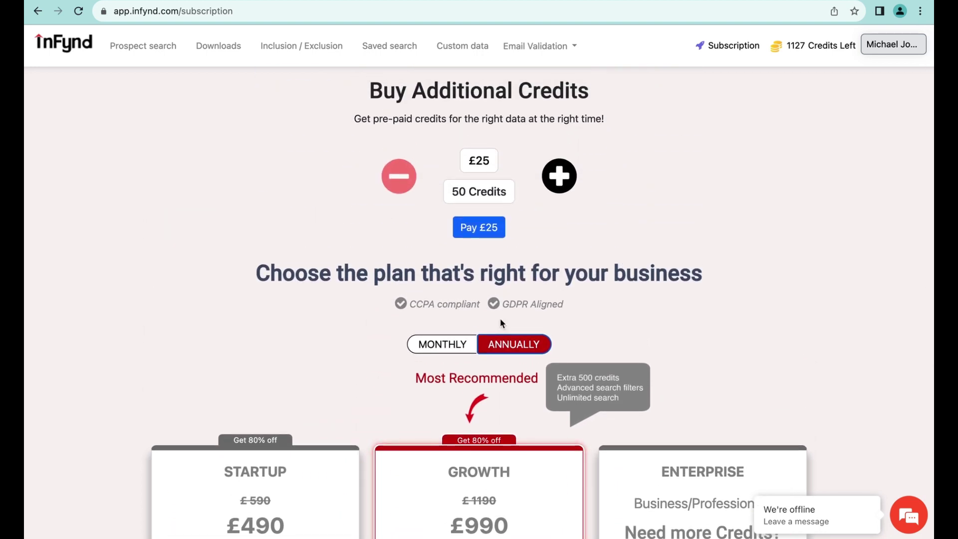
{"action": "left_click", "coordinate": [560, 188]}
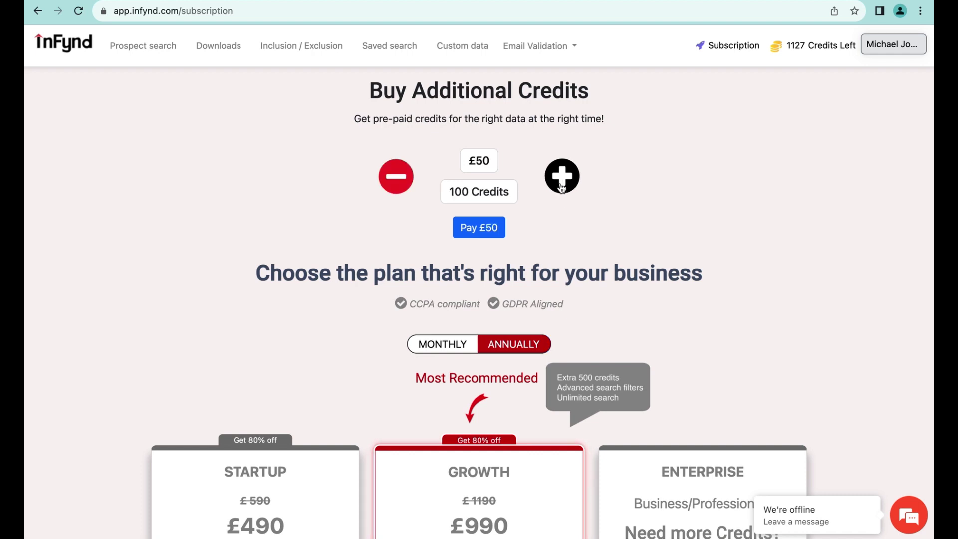
{"action": "left_click", "coordinate": [561, 188]}
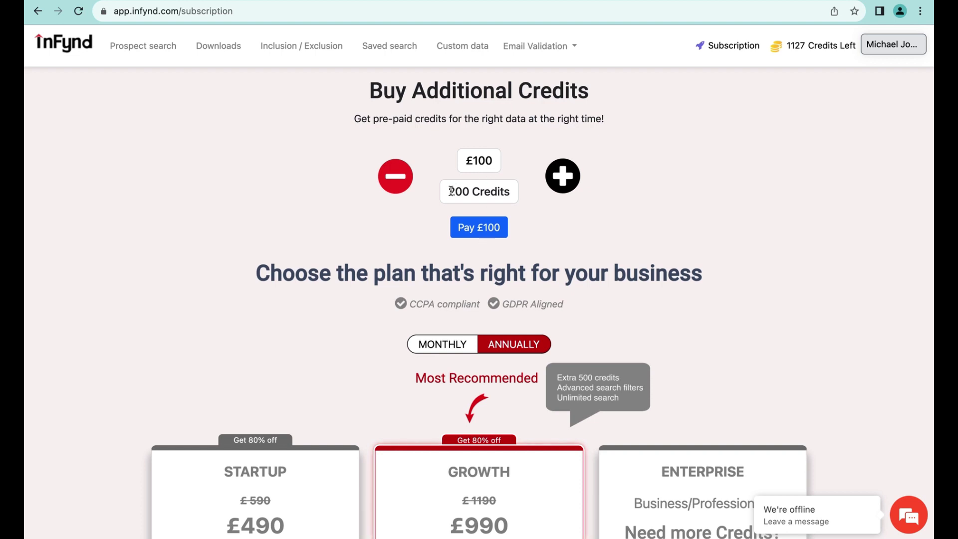